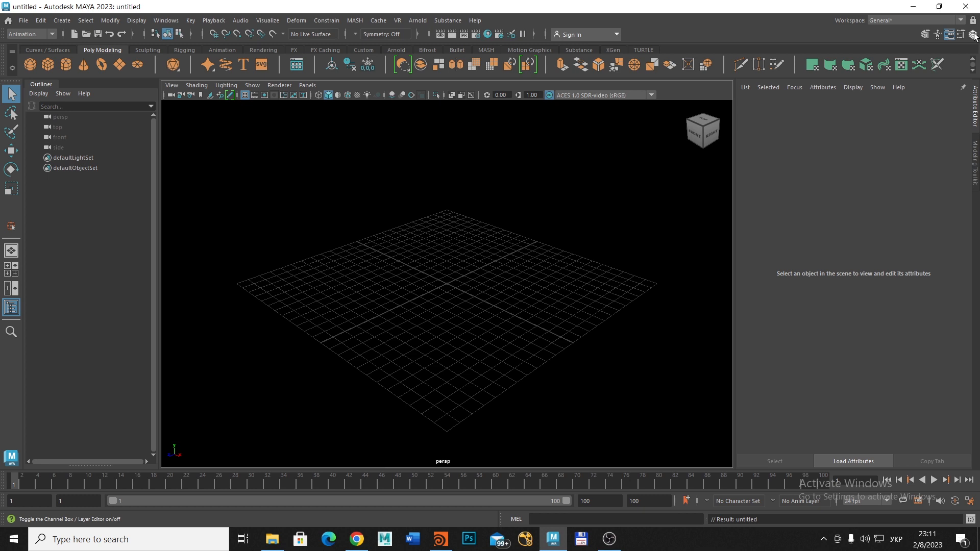
- Cycle through the Channel Box, Attribute Editor and Modeling Toolkit, and leave all of these side panels hidden
{"action": "left_click", "coordinate": [974, 36]}
{"action": "left_click", "coordinate": [974, 36]}
{"action": "left_click", "coordinate": [974, 35]}
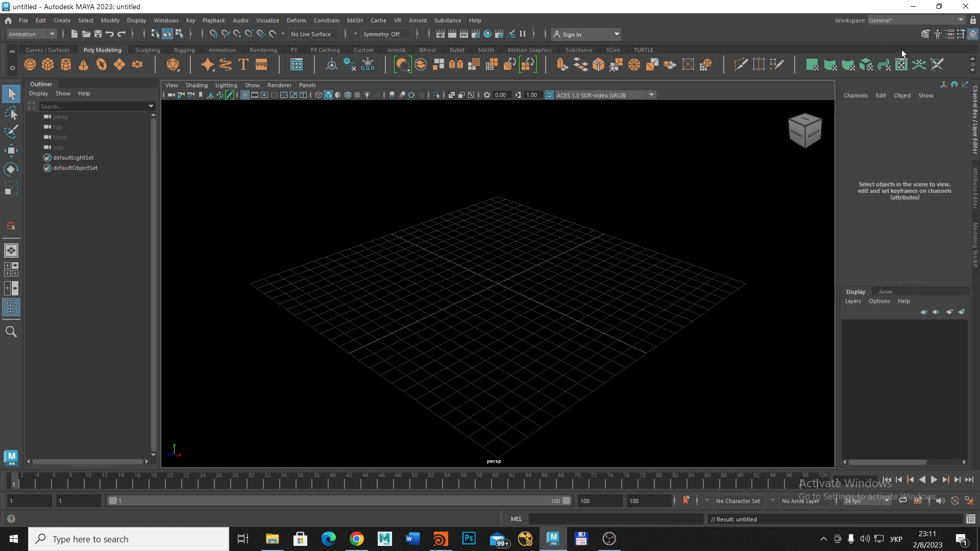
{"action": "left_click", "coordinate": [973, 35]}
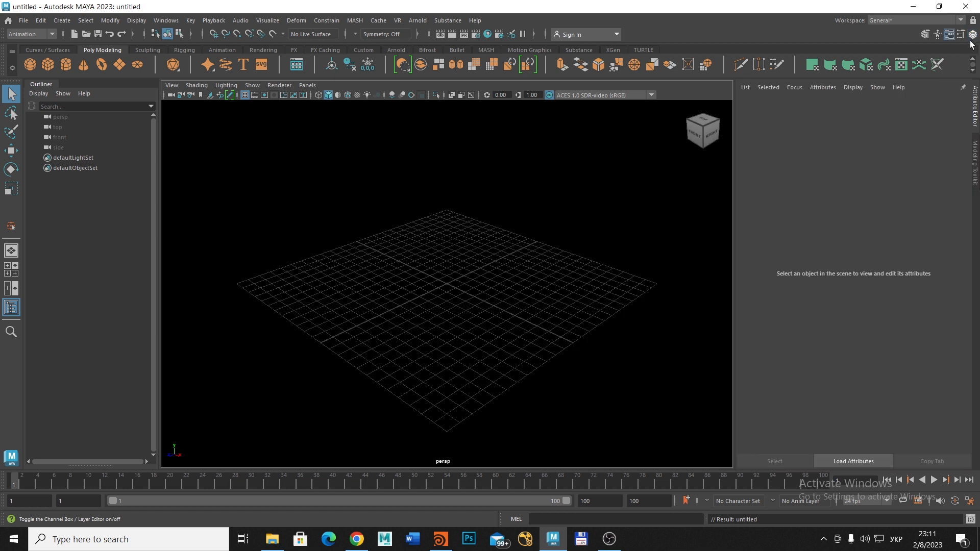
{"action": "left_click", "coordinate": [949, 35]}
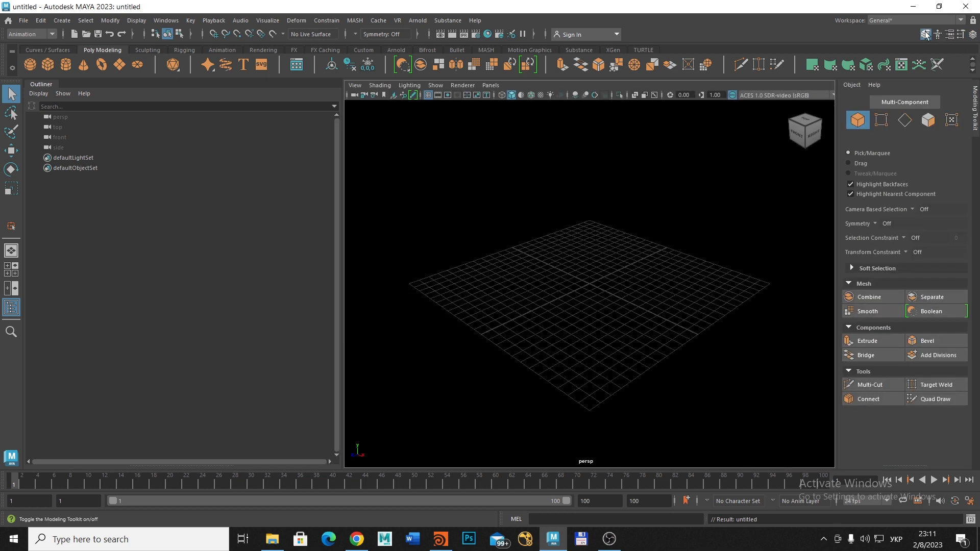
{"action": "left_click", "coordinate": [939, 34]}
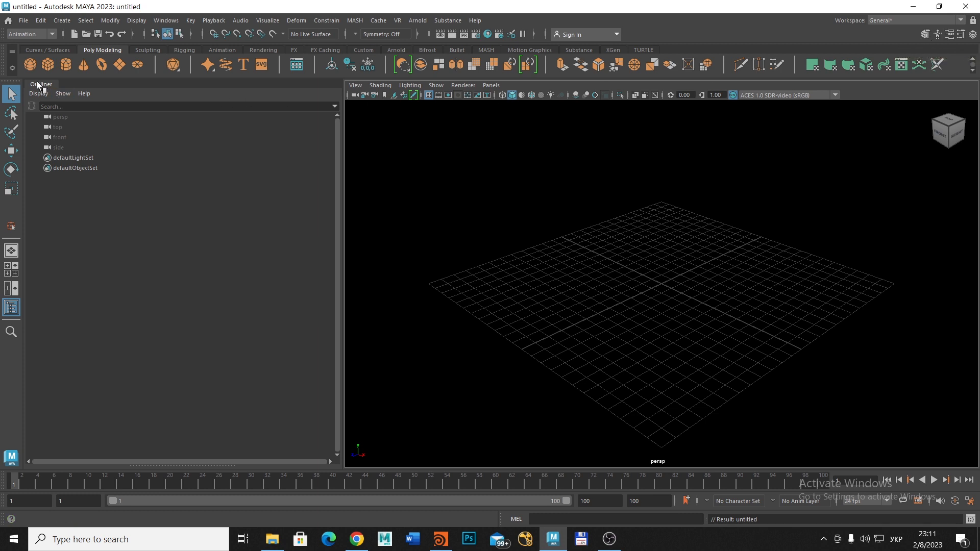
- Undock and close the Outliner, and restore the Maya window to its smaller, non-maximized size
{"action": "left_click_drag", "start_coordinate": [38, 85], "coordinate": [308, 158]}
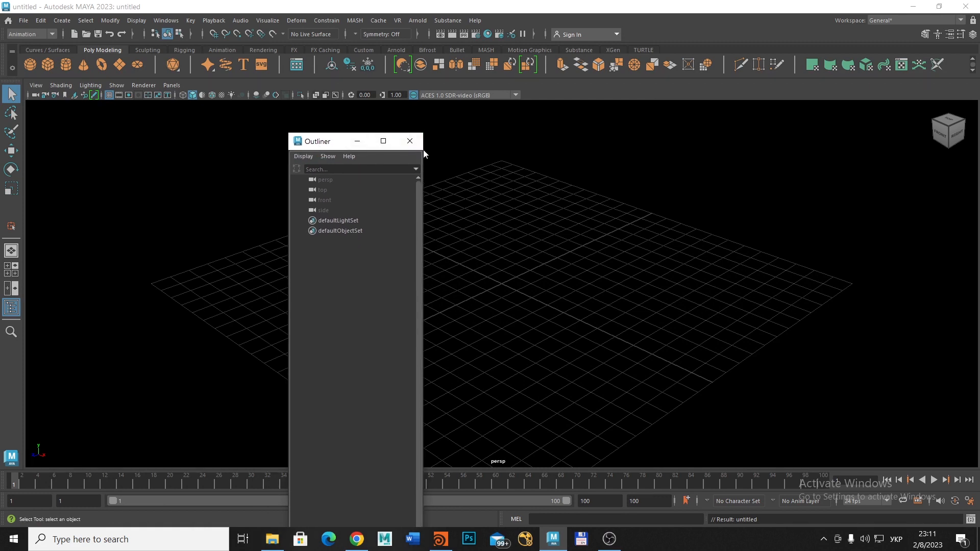
{"action": "left_click", "coordinate": [412, 142]}
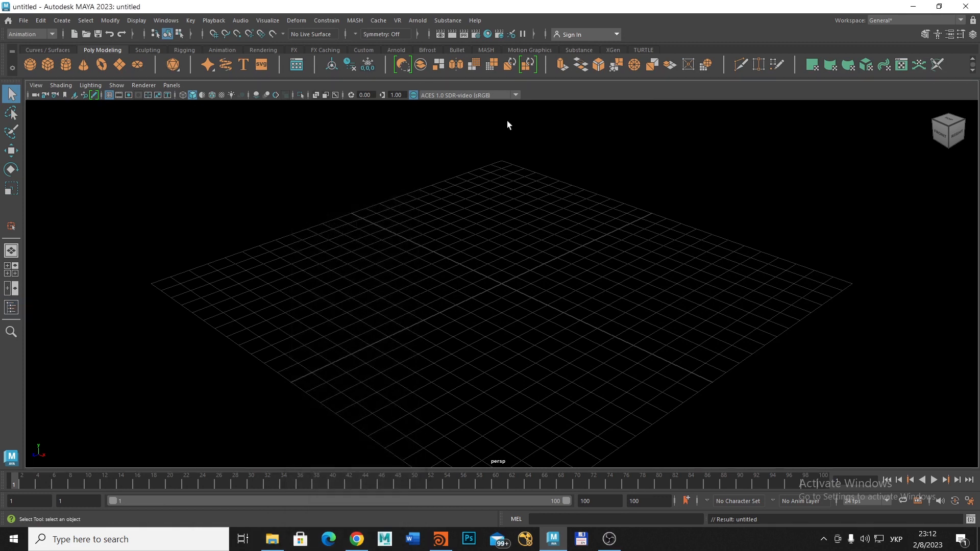
{"action": "left_click", "coordinate": [939, 8]}
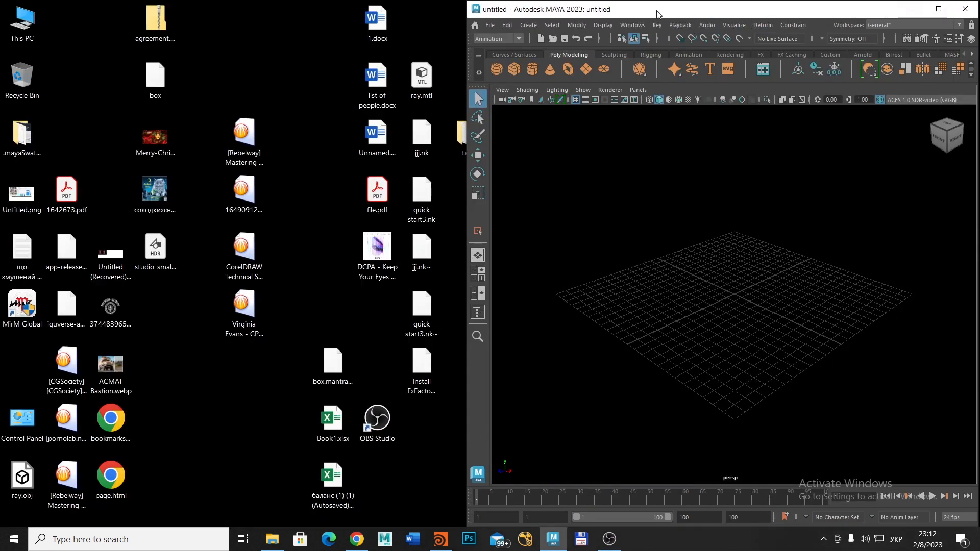
- Switch to Houdini, expand the Scene View pane to fill the window, and start a new scene, discarding the changes
{"action": "left_click", "coordinate": [449, 544]}
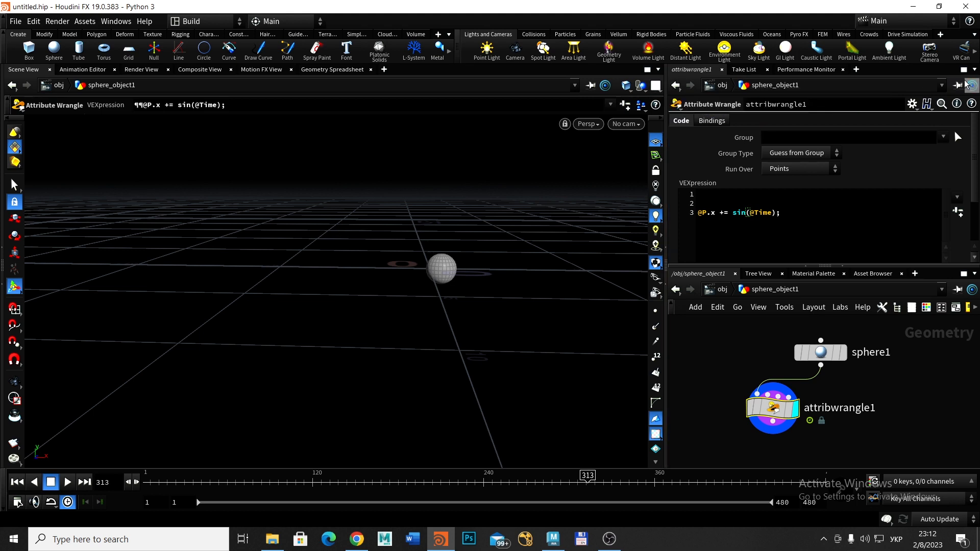
{"action": "left_click", "coordinate": [650, 73]}
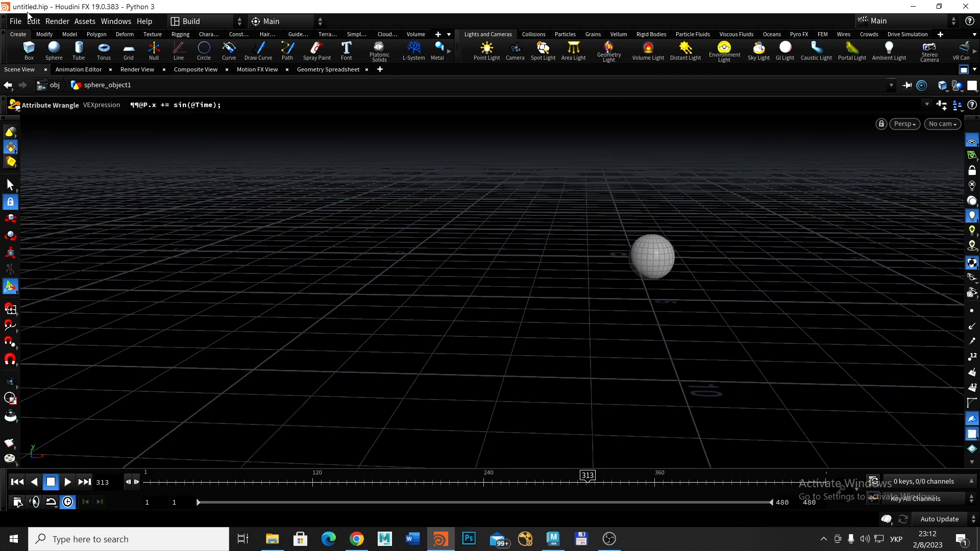
{"action": "left_click", "coordinate": [15, 21]}
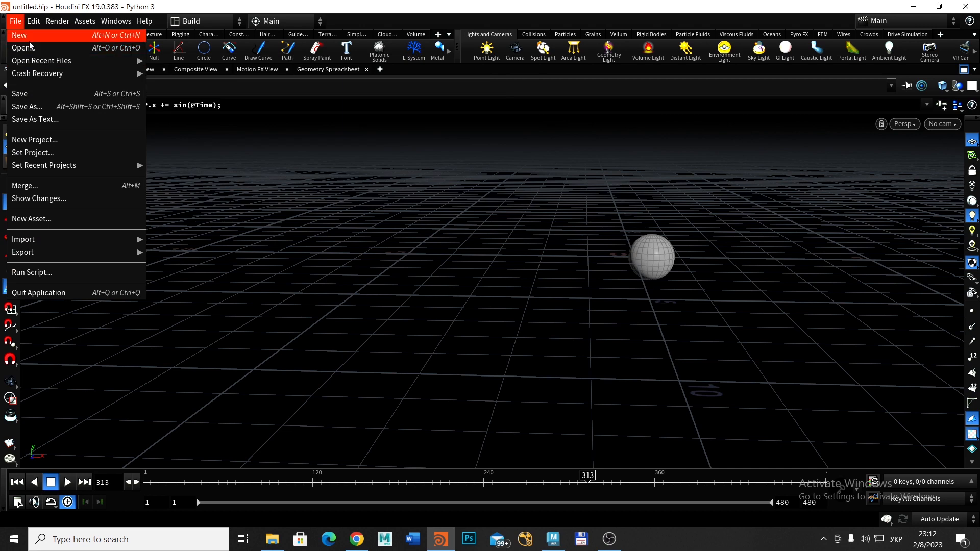
{"action": "left_click", "coordinate": [21, 35]}
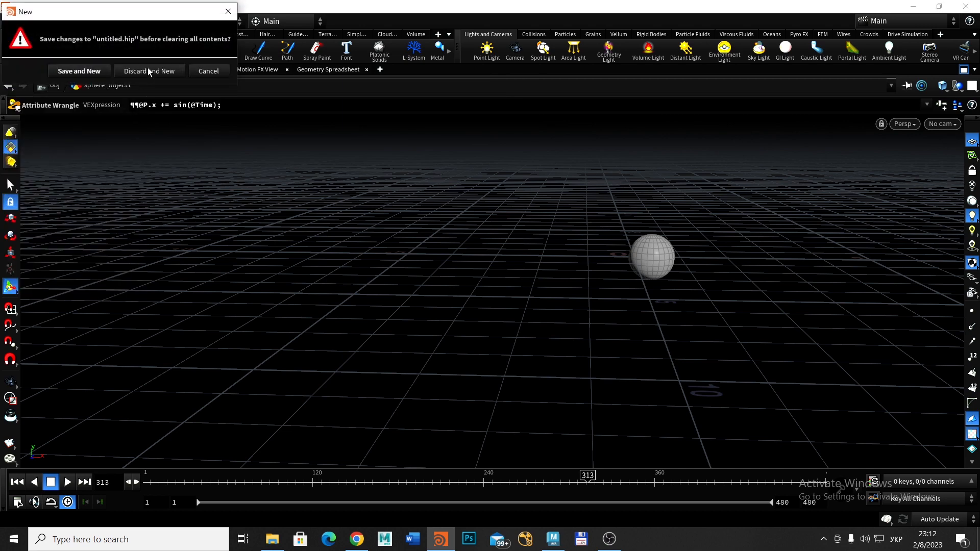
{"action": "left_click", "coordinate": [149, 71]}
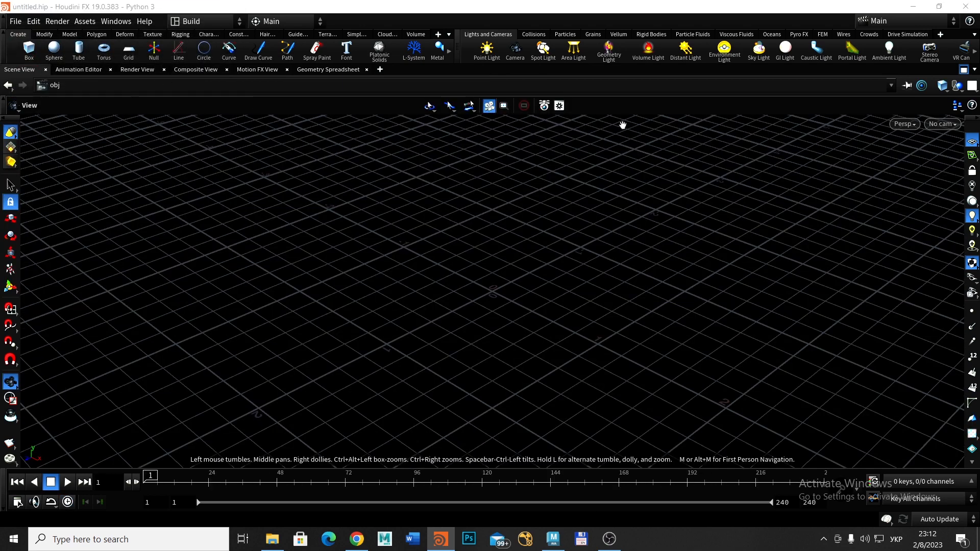
- Un-maximize the Houdini window, then resize and position it to fill the half of the screen beside Maya
{"action": "left_click", "coordinate": [940, 6]}
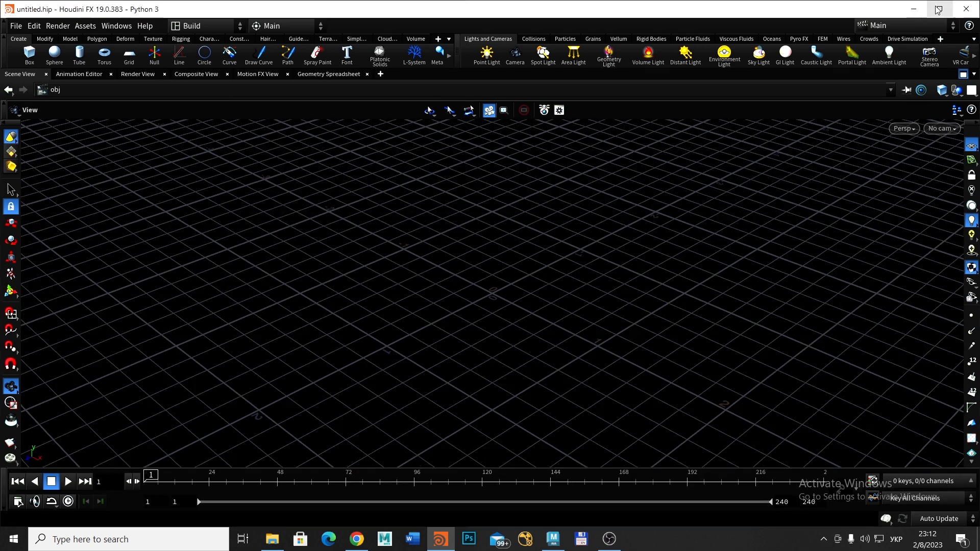
{"action": "left_click_drag", "start_coordinate": [848, 13], "coordinate": [612, 24]}
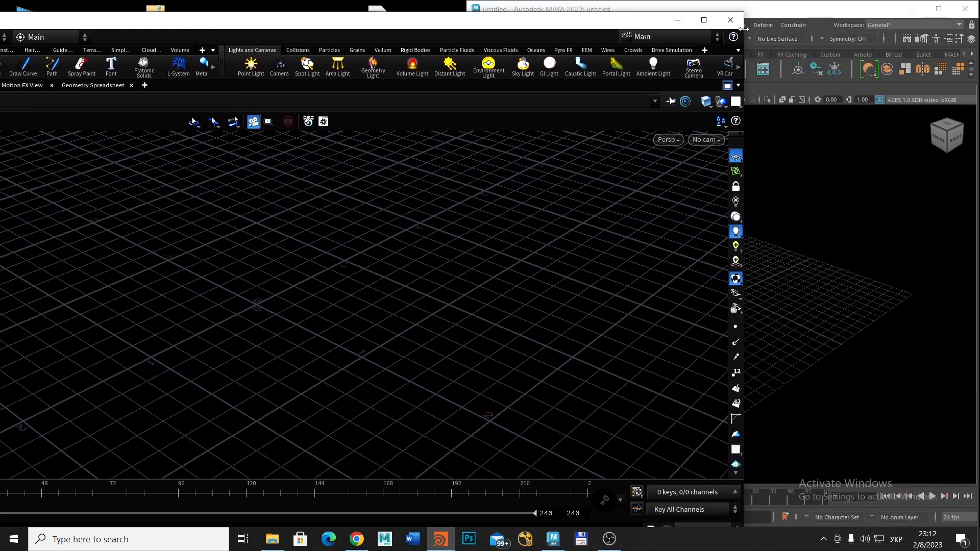
{"action": "left_click_drag", "start_coordinate": [744, 27], "coordinate": [467, 22]}
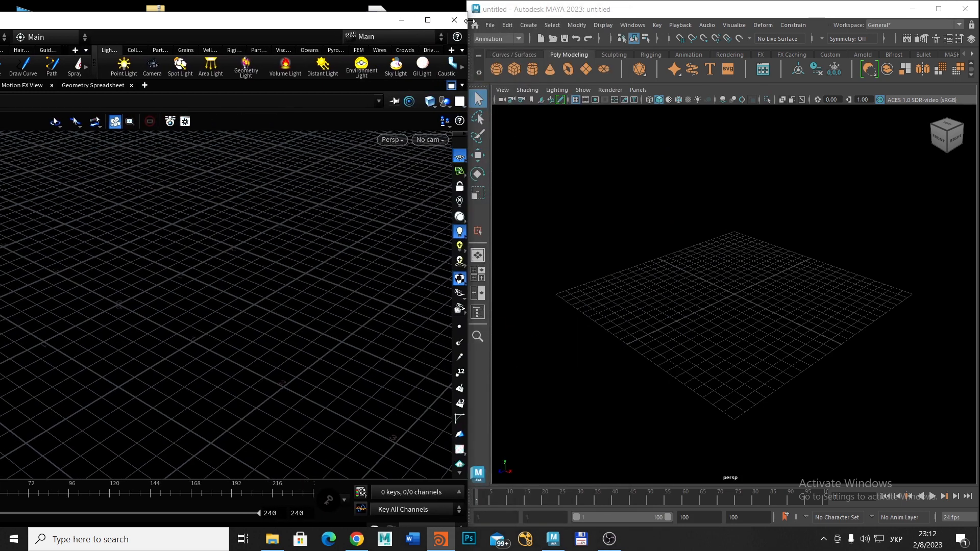
{"action": "left_click_drag", "start_coordinate": [330, 20], "coordinate": [617, 43]}
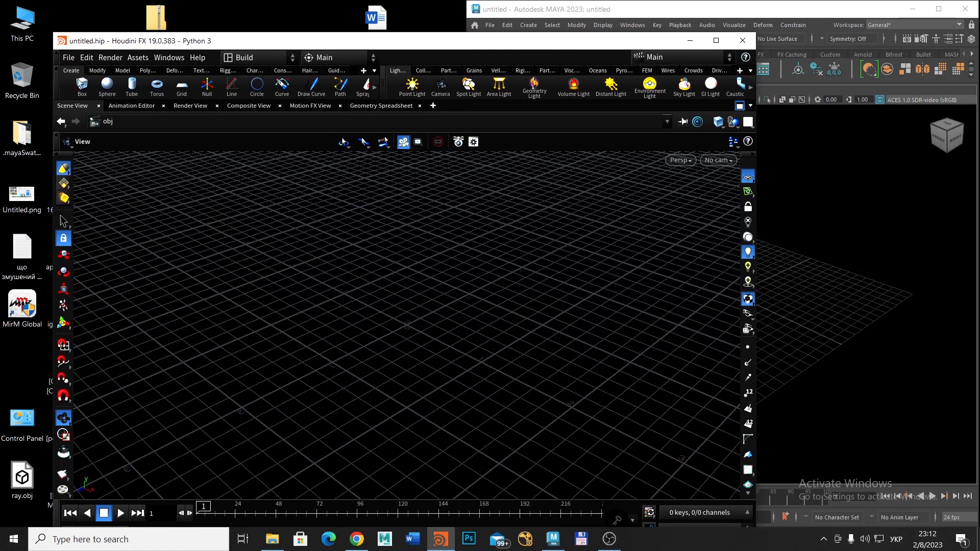
{"action": "left_click_drag", "start_coordinate": [48, 72], "coordinate": [197, 72]}
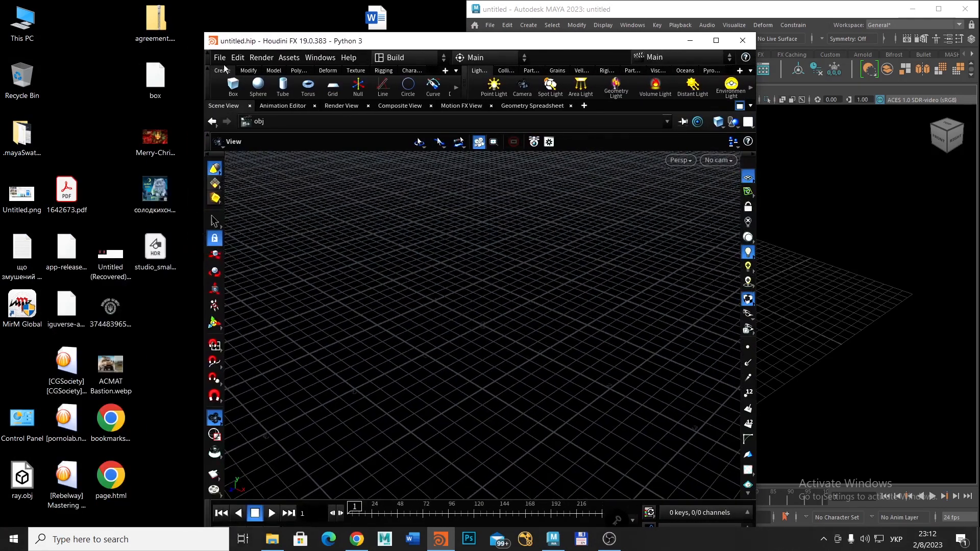
{"action": "left_click_drag", "start_coordinate": [407, 44], "coordinate": [211, 18]}
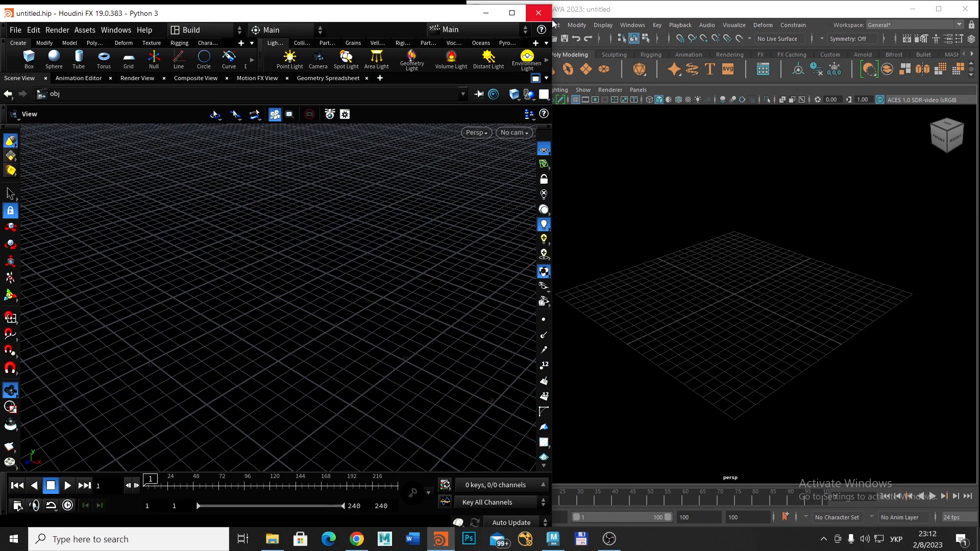
{"action": "left_click_drag", "start_coordinate": [552, 21], "coordinate": [467, 16]}
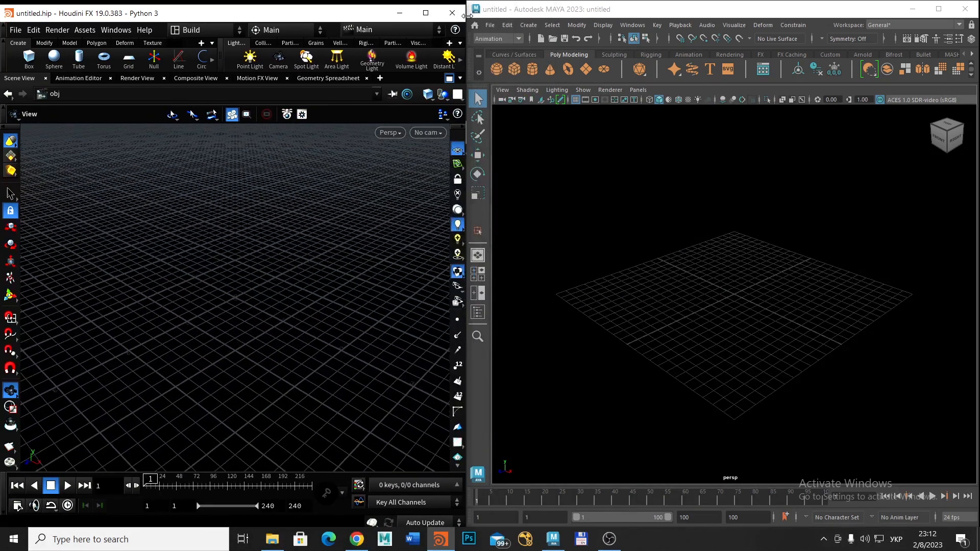
{"action": "left_click_drag", "start_coordinate": [361, 17], "coordinate": [363, 13]}
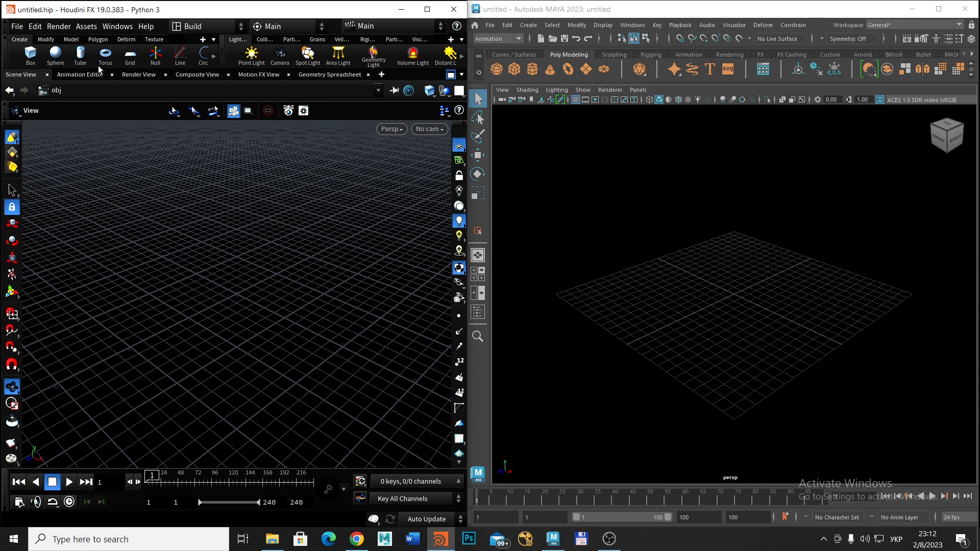
- Create a sphere near the grid origin in Houdini and a polygon sphere in Maya
{"action": "left_click", "coordinate": [53, 58]}
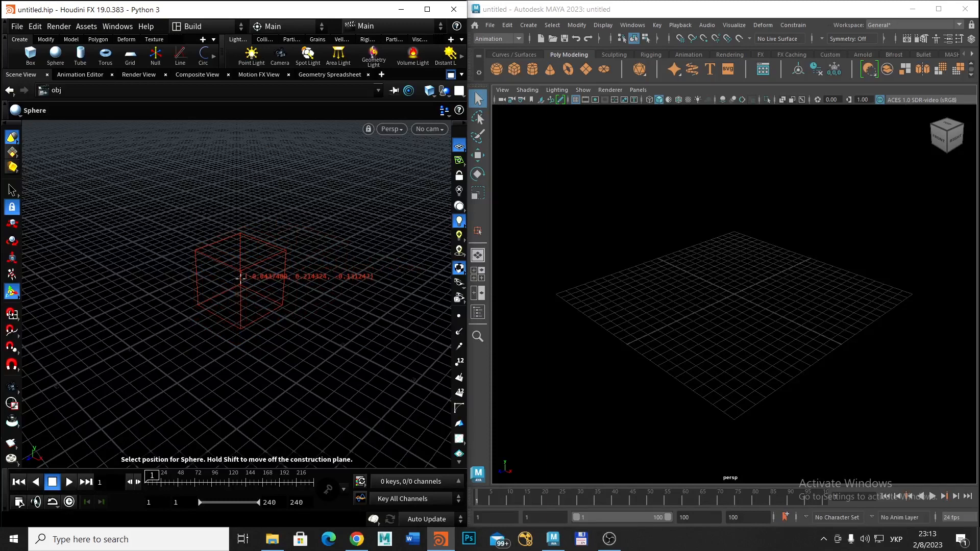
{"action": "left_click", "coordinate": [240, 279]}
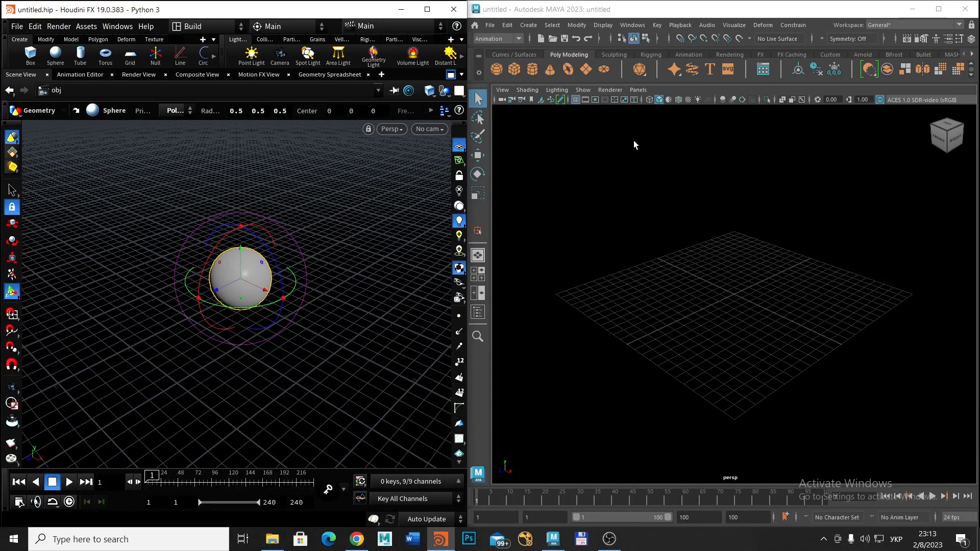
{"action": "left_click", "coordinate": [498, 70]}
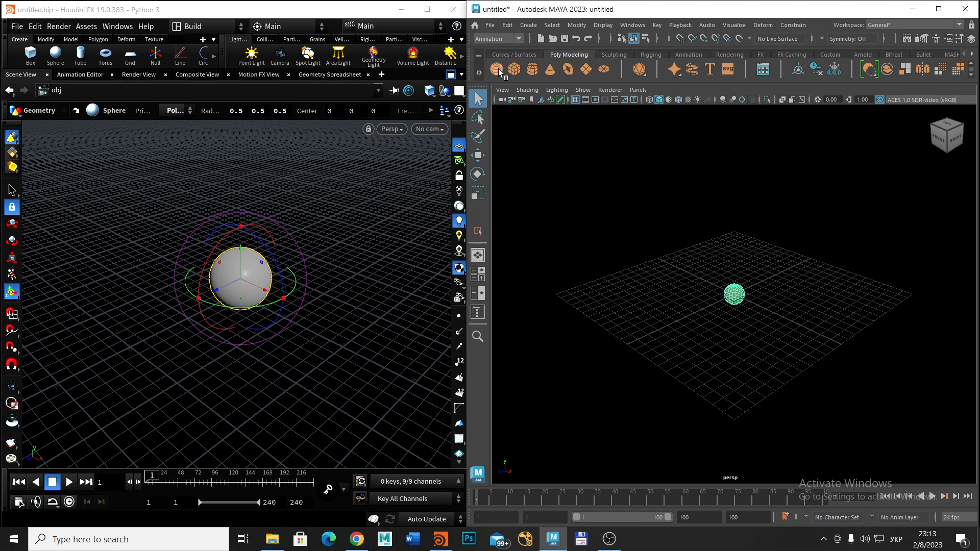
- Raise the Maya sphere along Y to about 0.87, and move the Houdini sphere up slightly to about 0.24
{"action": "scroll", "coordinate": [773, 316], "scroll_direction": "up", "scroll_amount": 2}
{"action": "scroll", "coordinate": [767, 312], "scroll_direction": "up", "scroll_amount": 4}
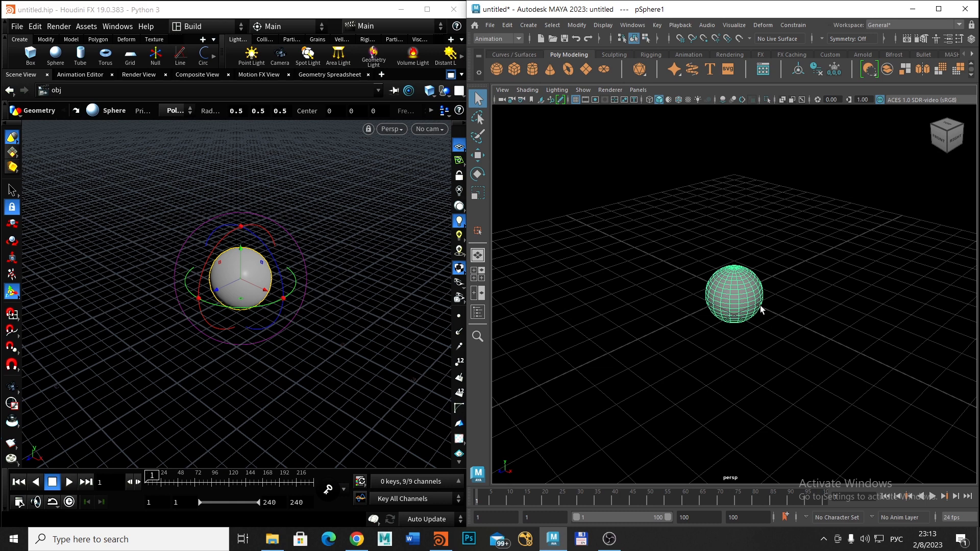
{"action": "key", "text": "w"}
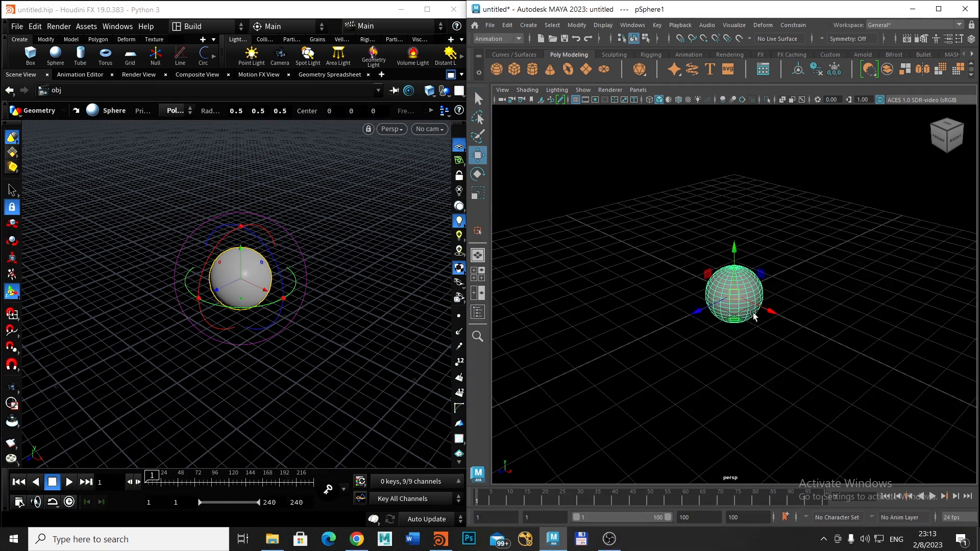
{"action": "left_click_drag", "start_coordinate": [737, 253], "coordinate": [735, 230]}
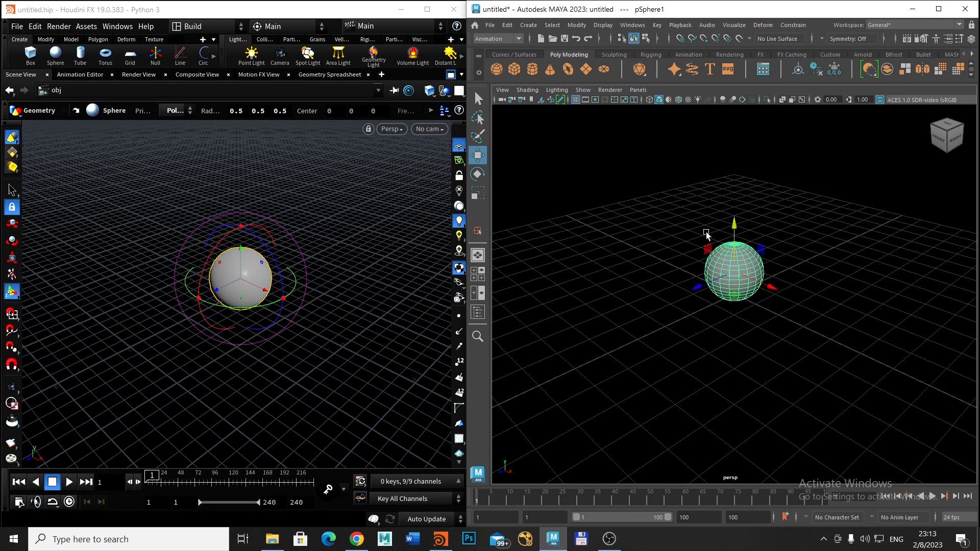
{"action": "left_click", "coordinate": [239, 254]}
{"action": "mouse_move", "coordinate": [240, 254]}
{"action": "left_mouse_down"}
{"action": "mouse_move", "coordinate": [241, 240]}
{"action": "mouse_move", "coordinate": [240, 248]}
{"action": "left_mouse_up"}
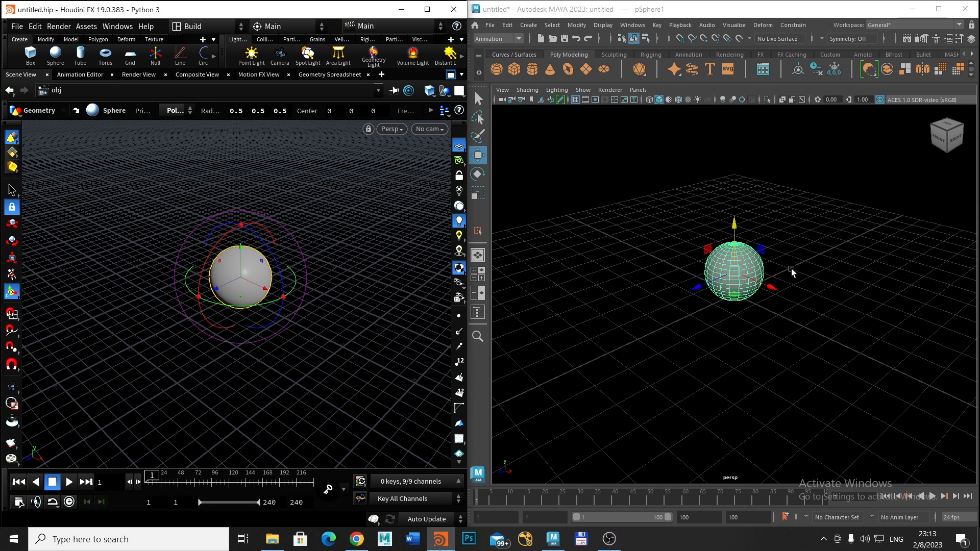
- Display the Maya sphere's Channel Box, and restore Houdini's parameter and network panes beside the Scene View
{"action": "left_click", "coordinate": [818, 9]}
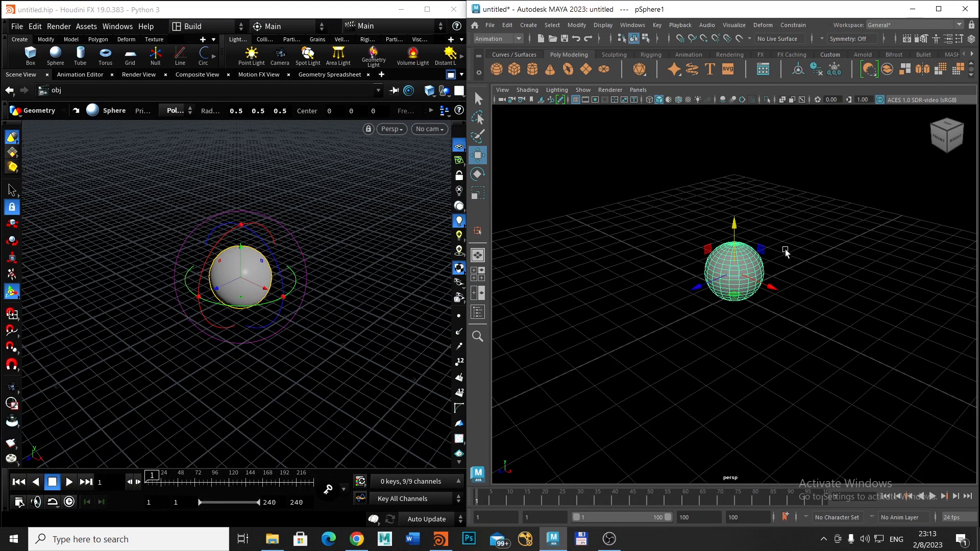
{"action": "key", "text": "ctrl+a"}
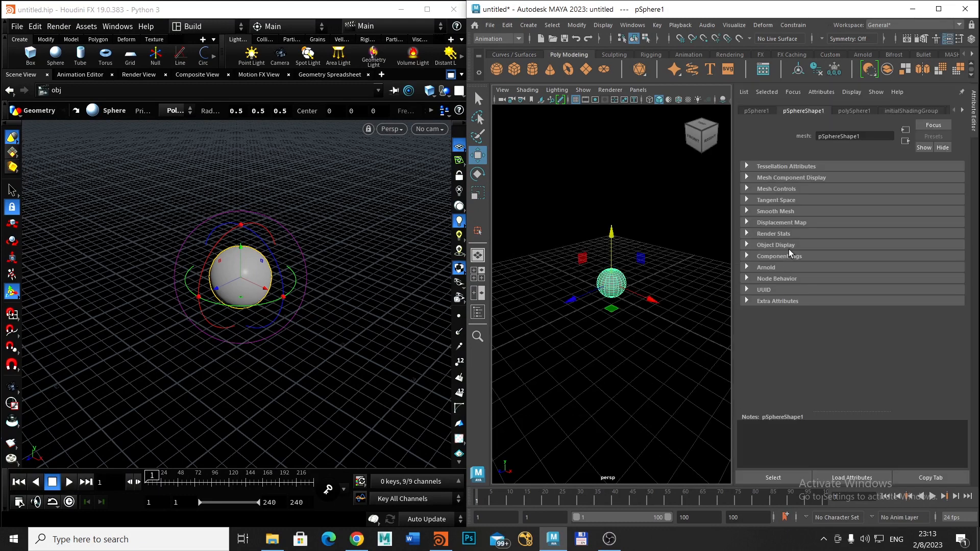
{"action": "key", "text": "ctrl+a"}
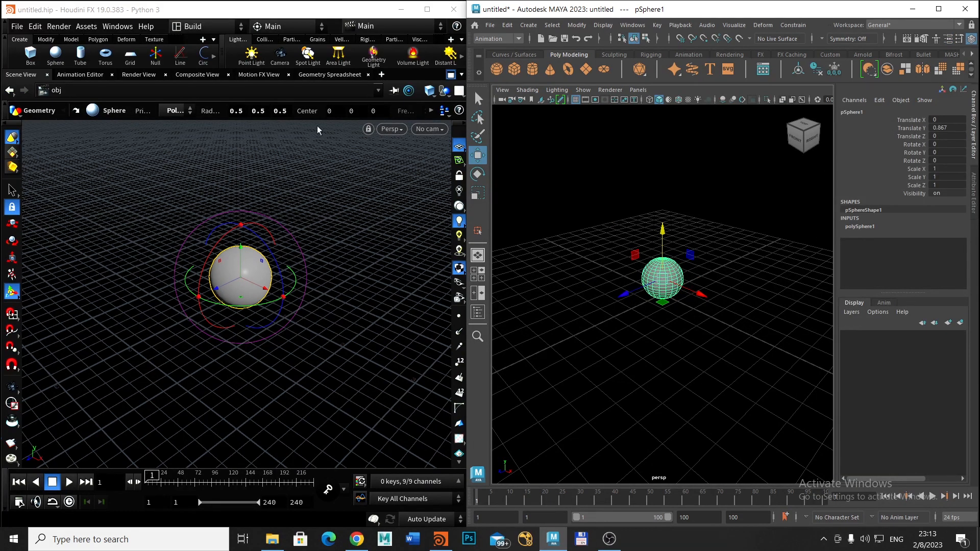
{"action": "left_click", "coordinate": [451, 76]}
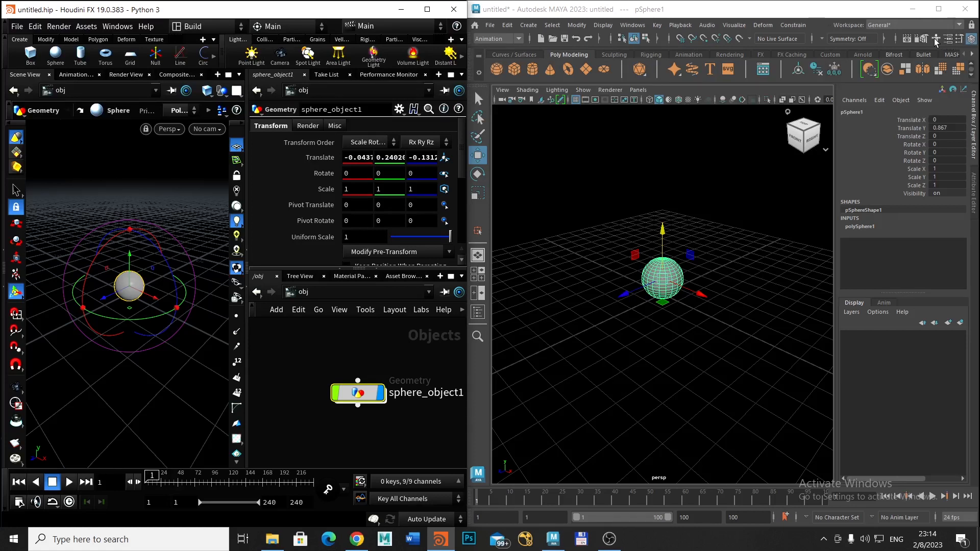
- View the Maya sphere's Attribute Editor and the Move Tool settings, and return to the Channel Box
{"action": "left_click", "coordinate": [948, 40]}
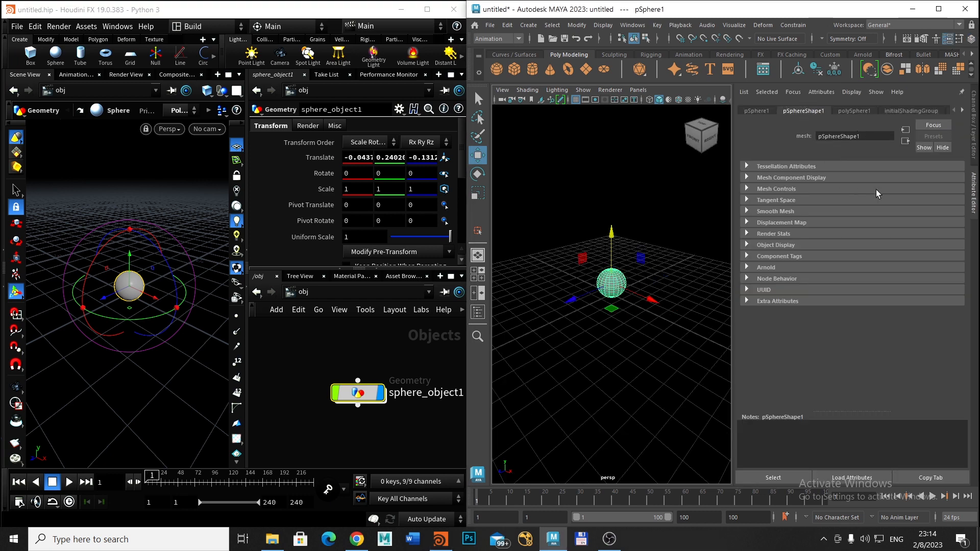
{"action": "left_click", "coordinate": [959, 40]}
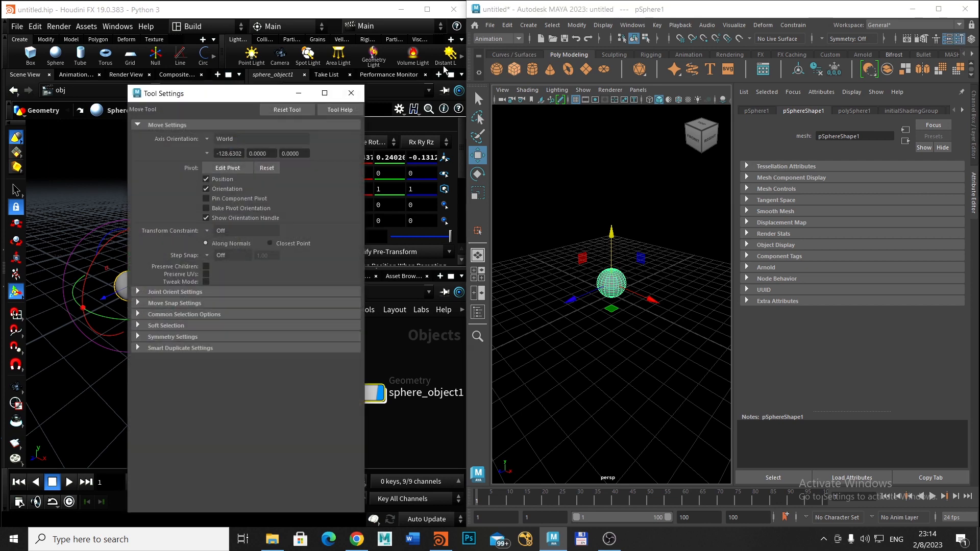
{"action": "left_click", "coordinate": [352, 93]}
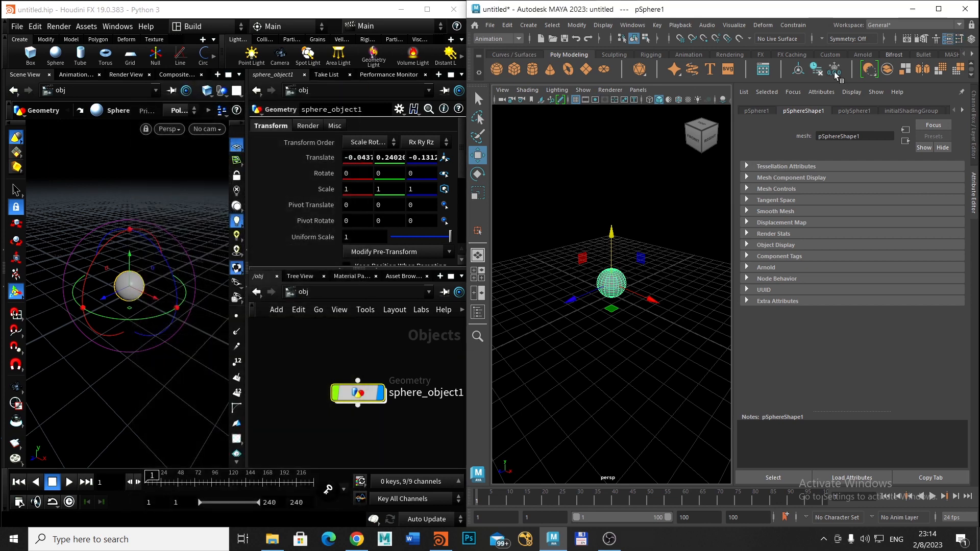
{"action": "left_click", "coordinate": [946, 41]}
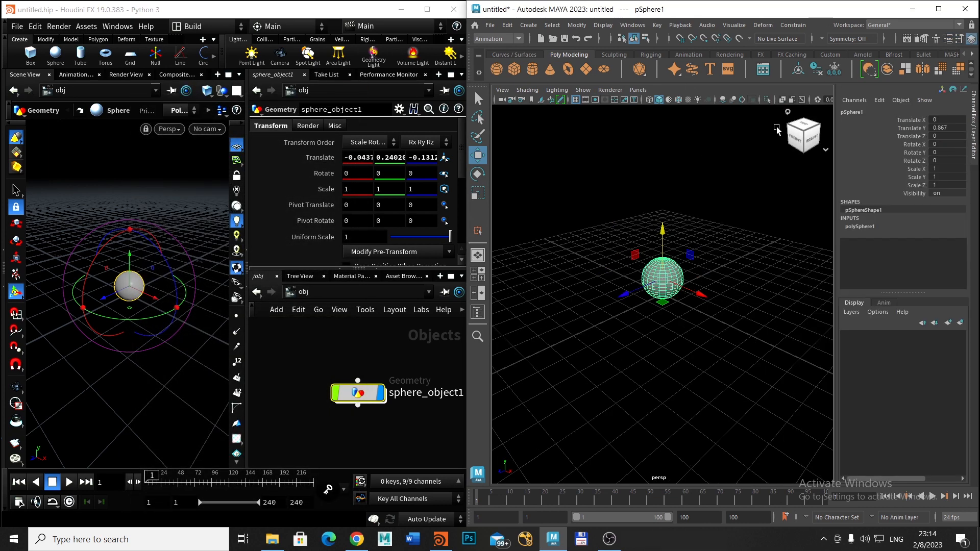
- Enter the network of Houdini's sphere_object1 and shift the sphere1 node up to make room below it
{"action": "mouse_move", "coordinate": [357, 392]}
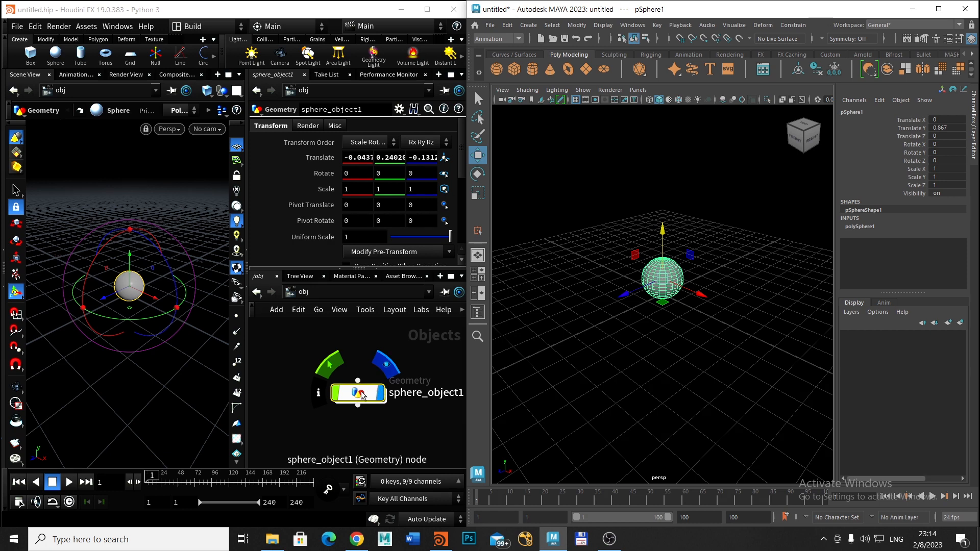
{"action": "double_click", "coordinate": [360, 394]}
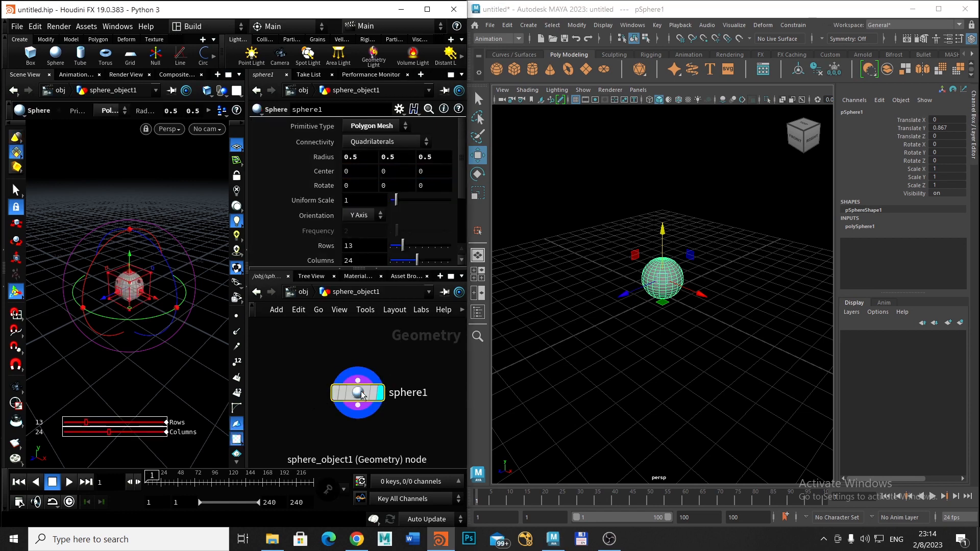
{"action": "left_click_drag", "start_coordinate": [361, 393], "coordinate": [340, 368]}
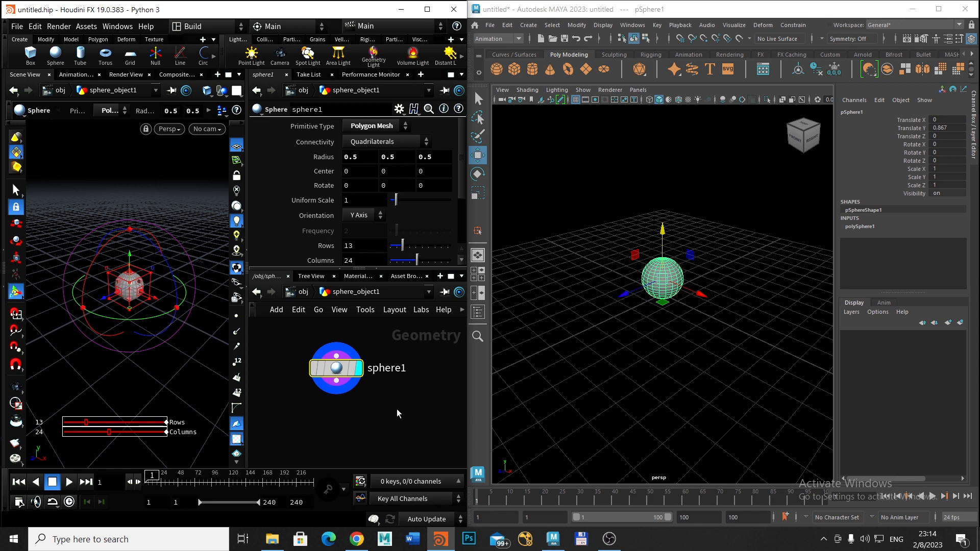
- Add an Attribute Wrangle node below sphere1 and connect the sphere's output to the wrangle's first input
{"action": "key", "text": "Tab"}
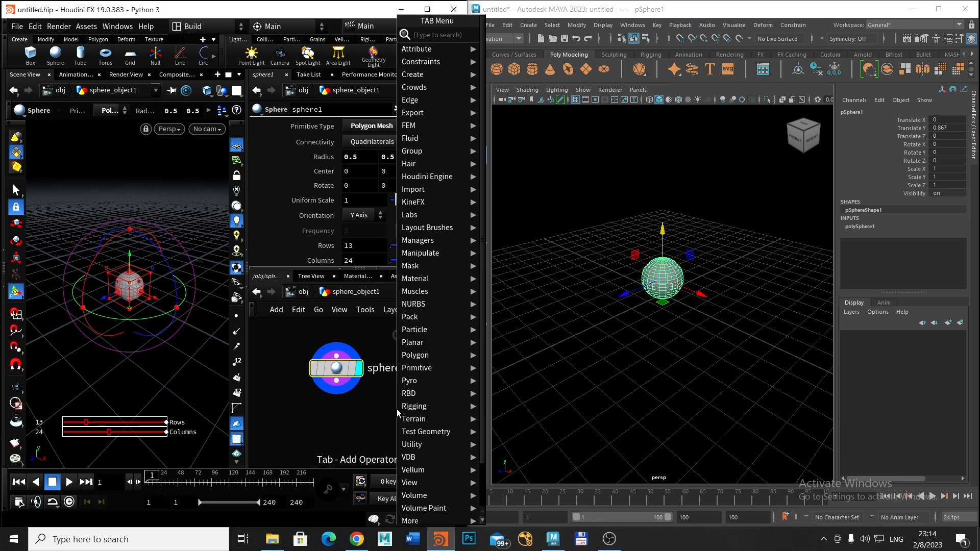
{"action": "type", "text": "aw"}
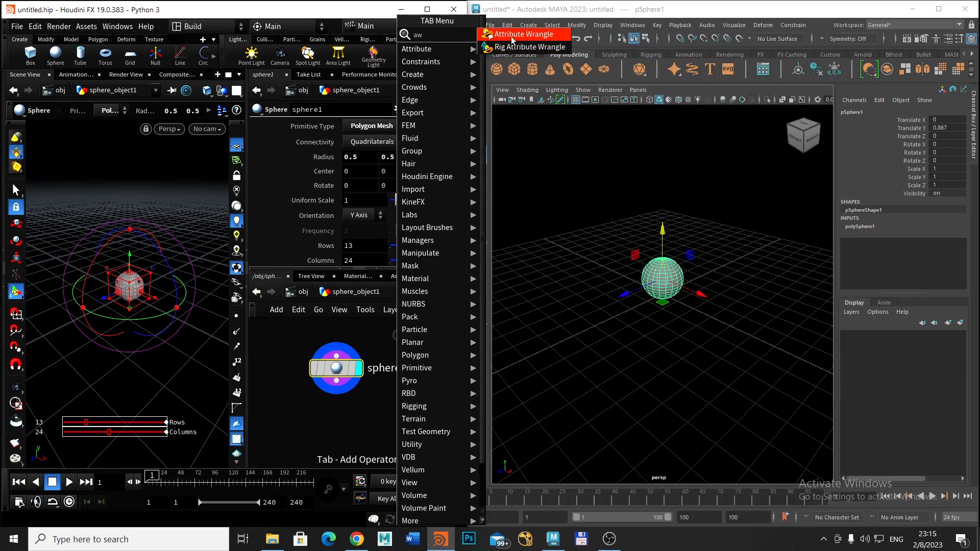
{"action": "left_click", "coordinate": [512, 39]}
{"action": "left_click", "coordinate": [314, 420]}
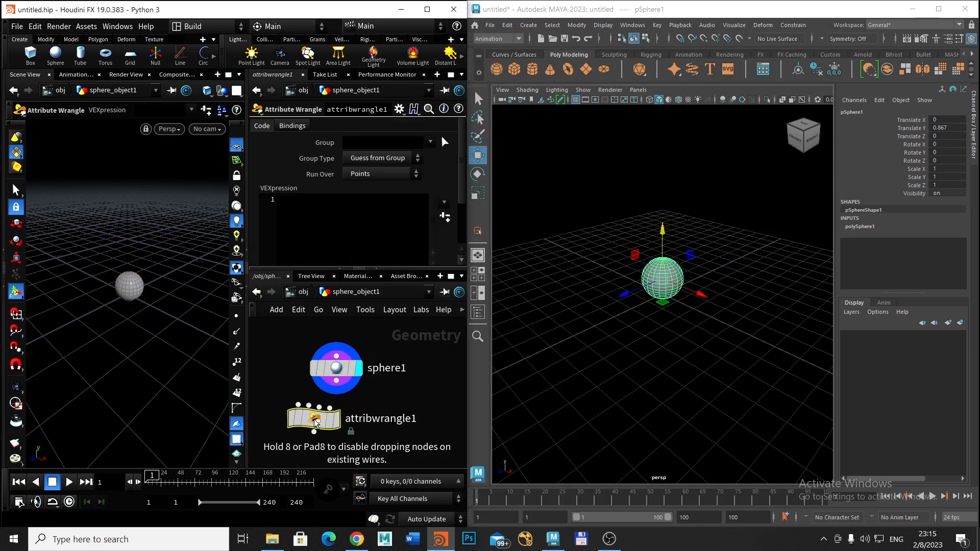
{"action": "left_click_drag", "start_coordinate": [335, 368], "coordinate": [361, 360]}
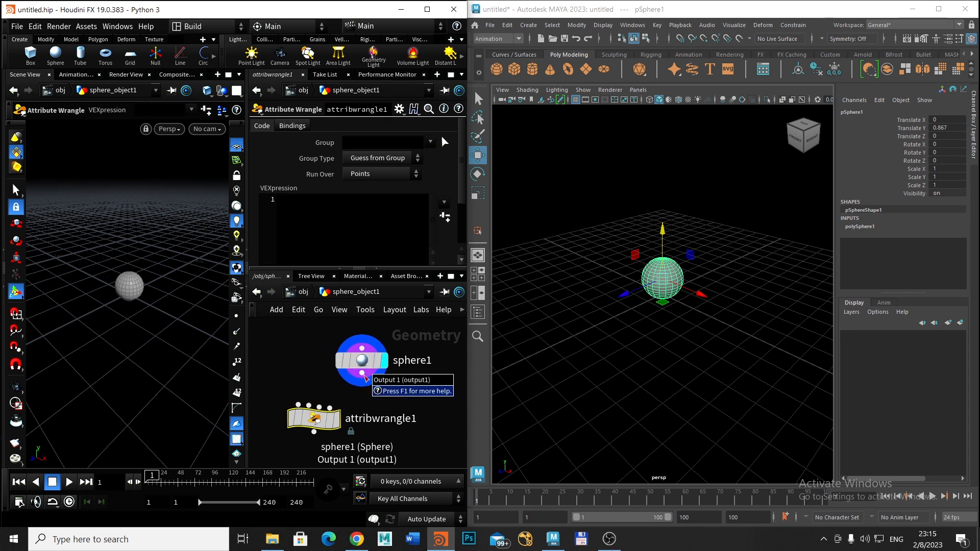
{"action": "left_click_drag", "start_coordinate": [362, 374], "coordinate": [305, 399]}
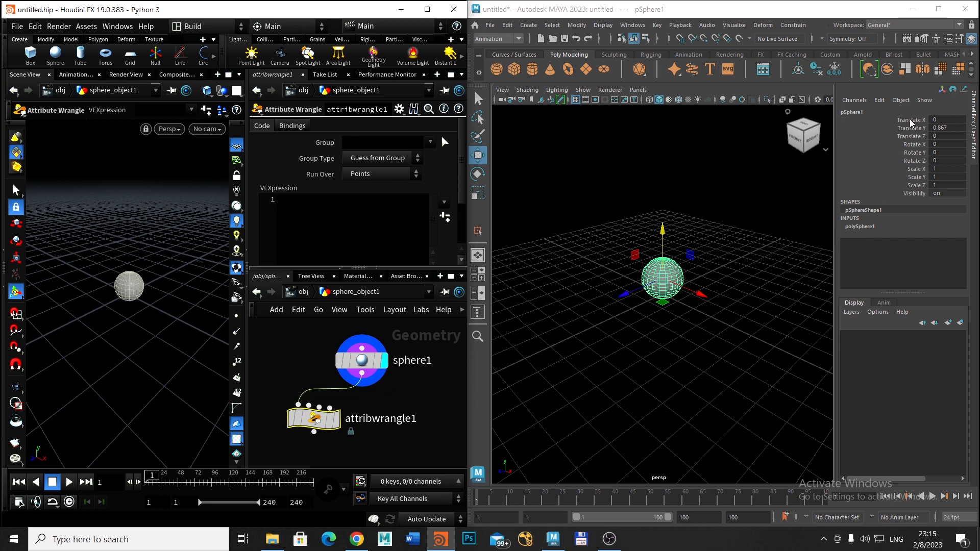
- Open the Expression Editor for the Maya sphere's Translate X and copy pSphere1.translateX into the expression text
{"action": "left_click", "coordinate": [911, 120]}
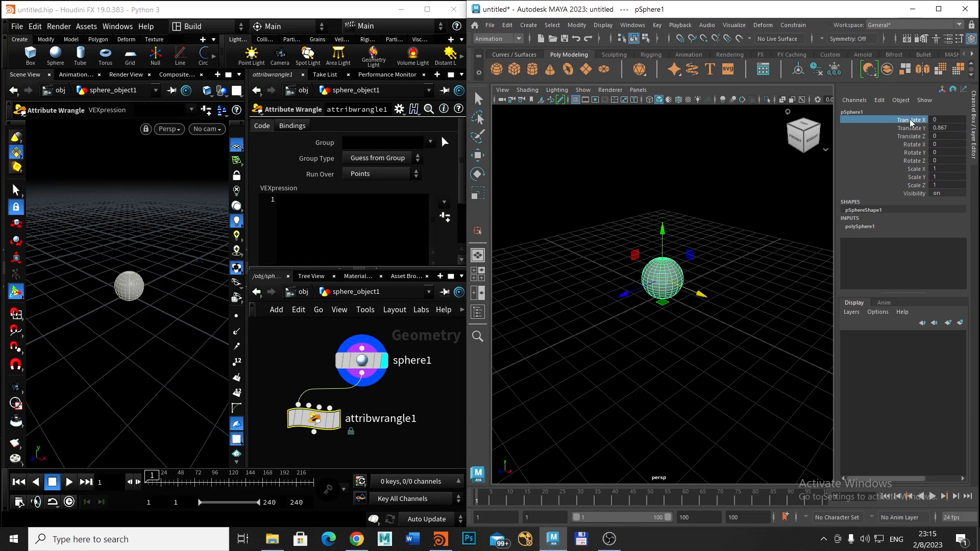
{"action": "left_click", "coordinate": [879, 101]}
{"action": "left_click", "coordinate": [880, 106]}
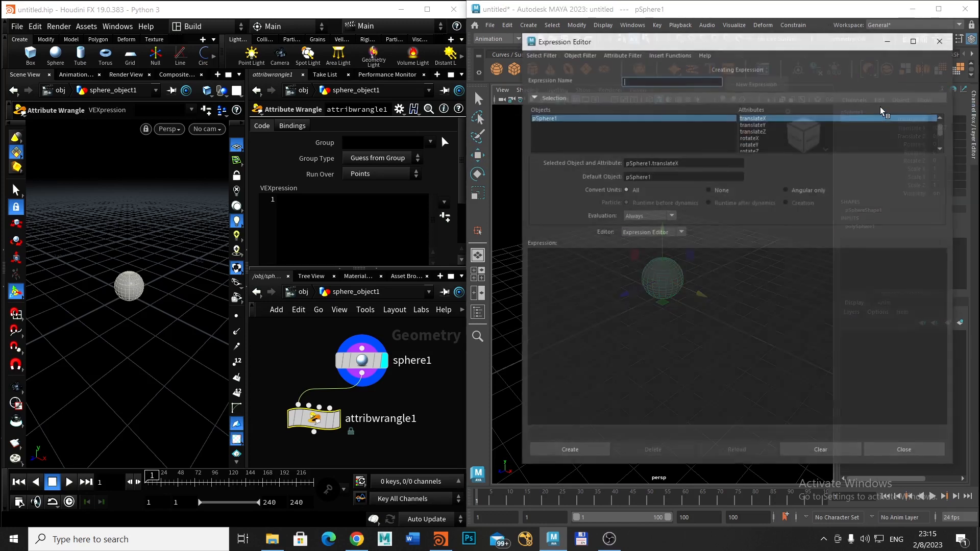
{"action": "left_click", "coordinate": [699, 163]}
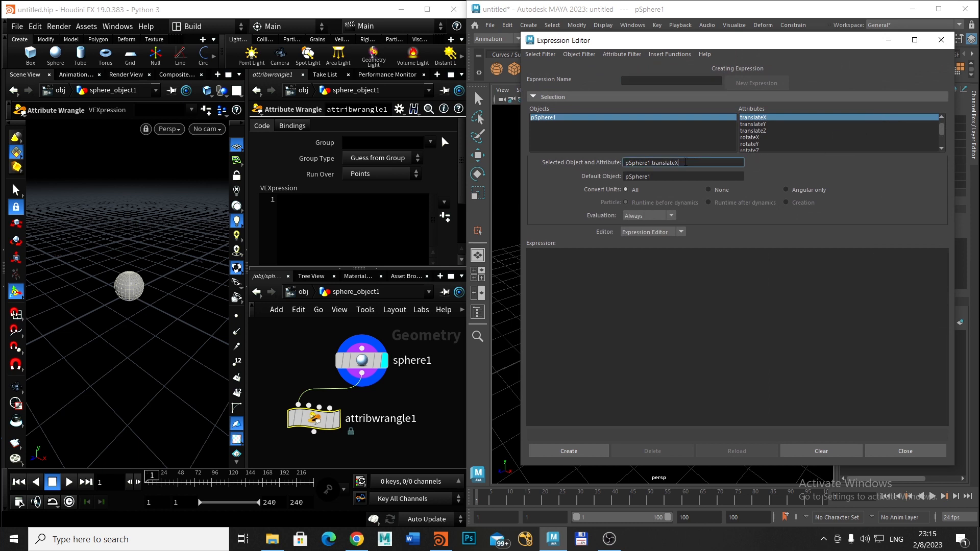
{"action": "double_click", "coordinate": [699, 162]}
{"action": "key", "text": "ctrl+c"}
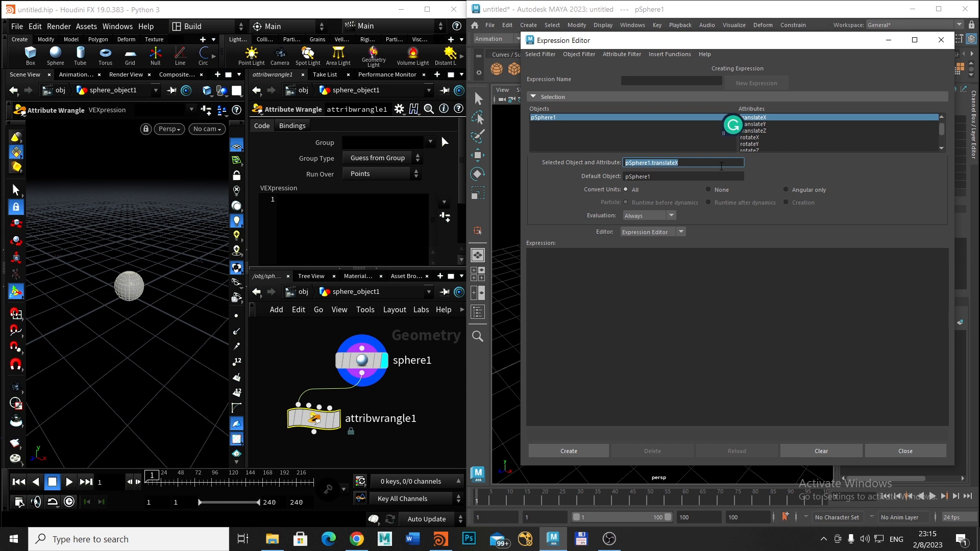
{"action": "left_click", "coordinate": [638, 261]}
{"action": "key", "text": "ctrl+v"}
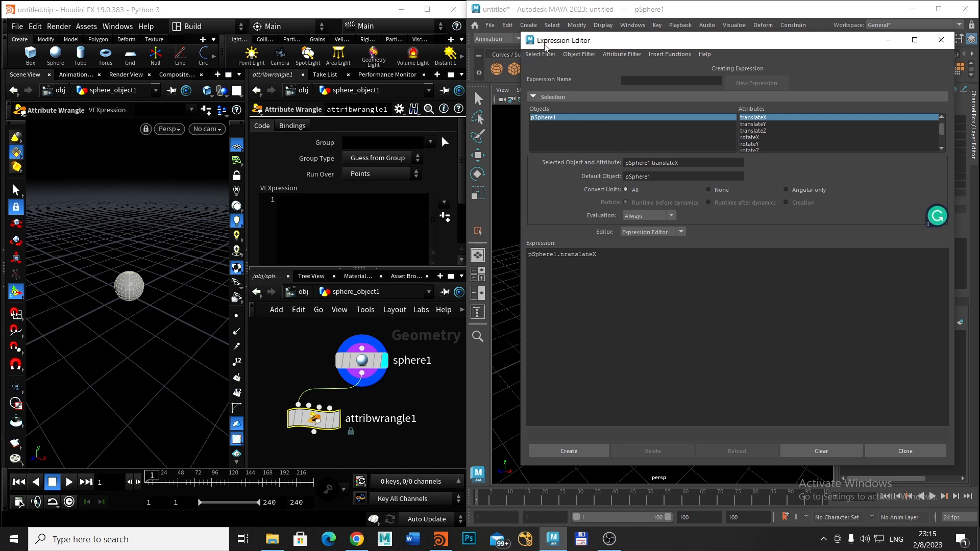
- Complete the Maya expression as "pSphere1.translateX = sin(frame);" and create it
{"action": "left_click_drag", "start_coordinate": [546, 43], "coordinate": [601, 88]}
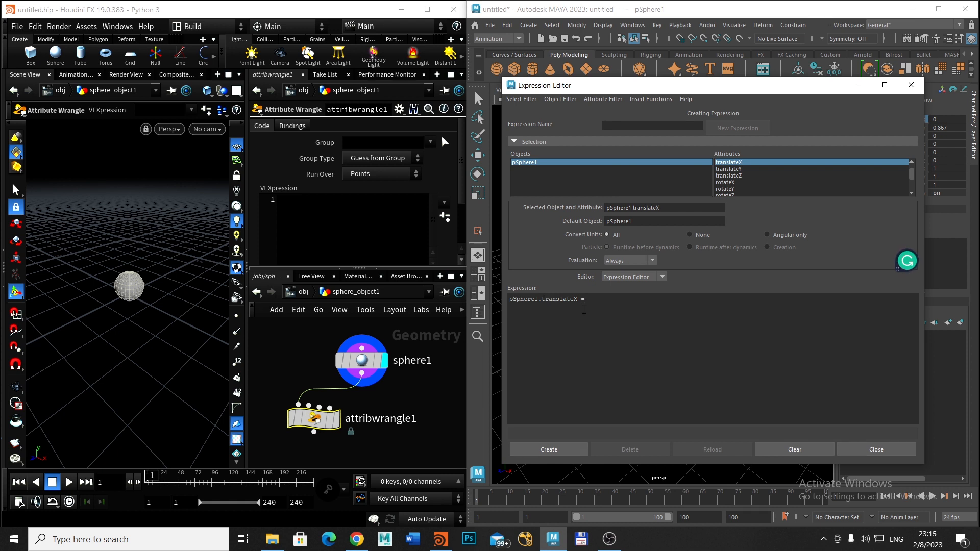
{"action": "type", "text": "sin(frame);"}
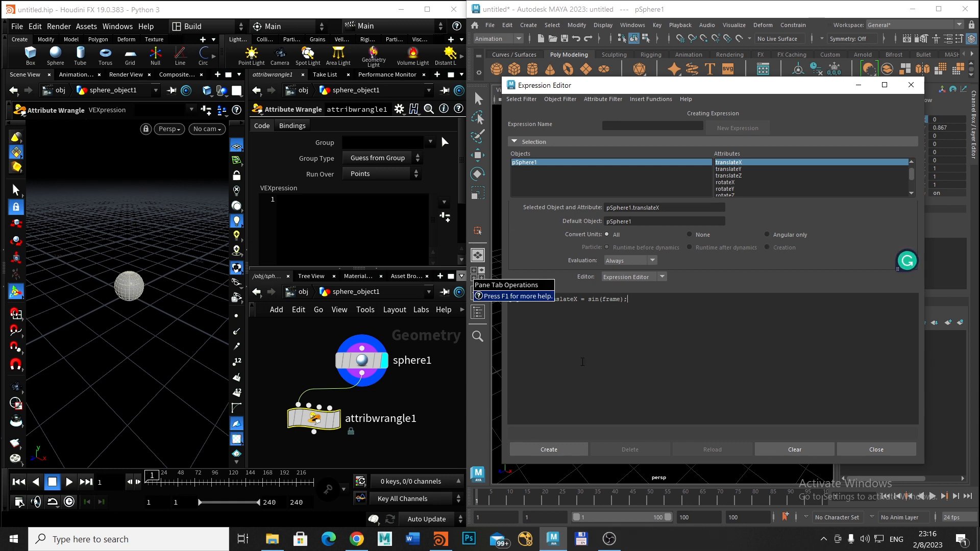
{"action": "left_click", "coordinate": [574, 448]}
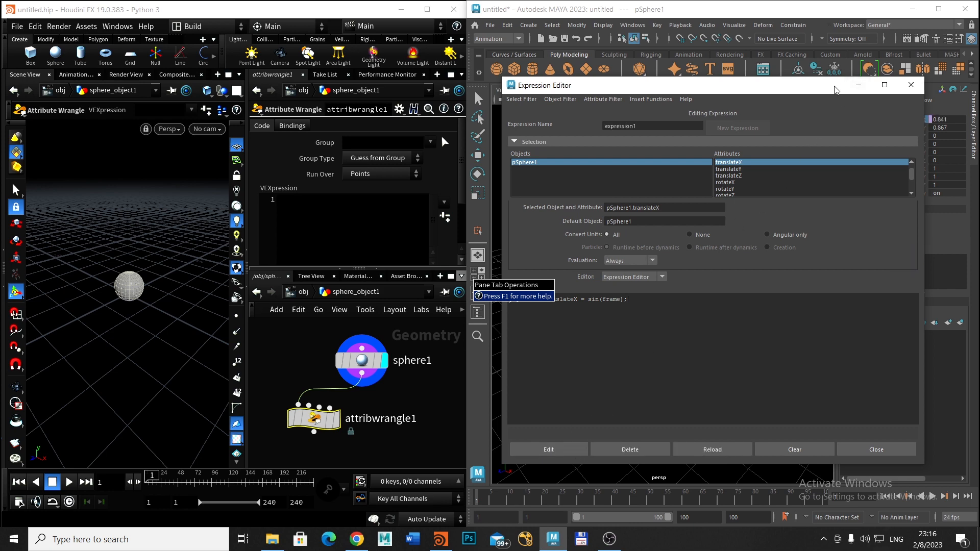
- Minimize the Expression Editor, then play and stop the Maya animation to check the sphere's motion along X
{"action": "left_click", "coordinate": [858, 85]}
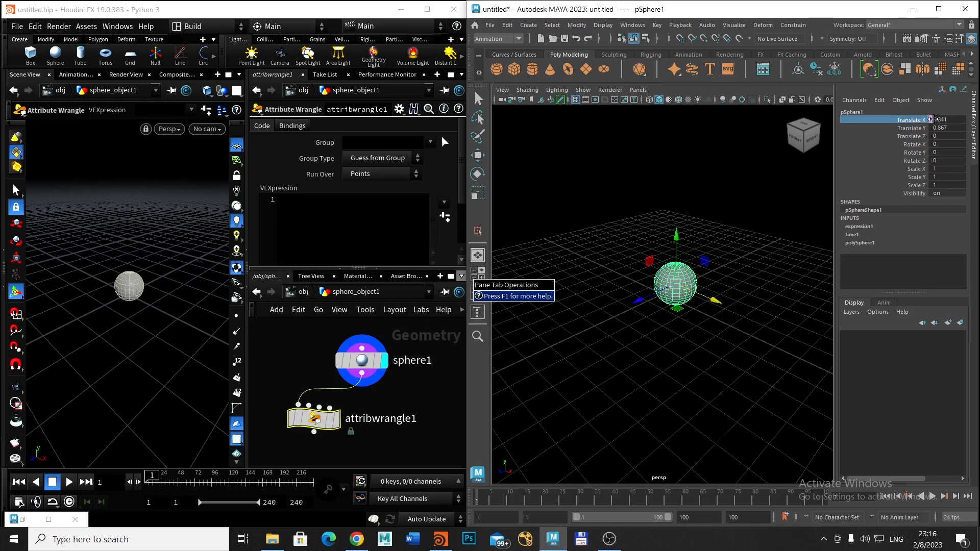
{"action": "left_click", "coordinate": [933, 497]}
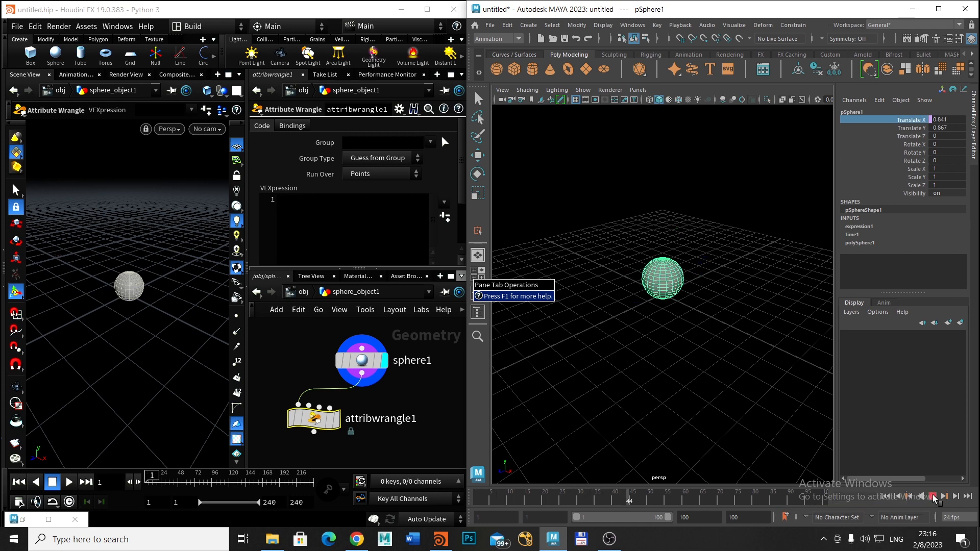
{"action": "left_click", "coordinate": [933, 497]}
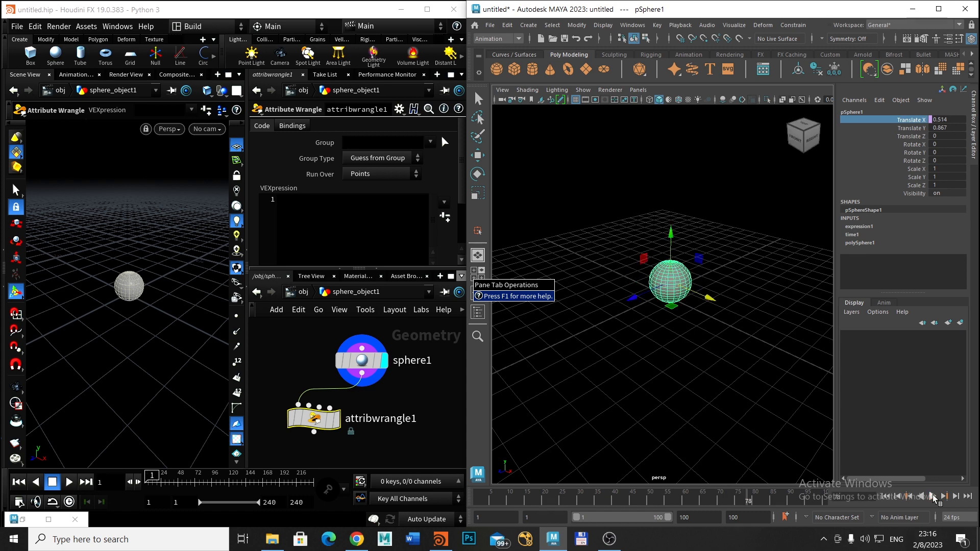
{"action": "left_click", "coordinate": [293, 206]}
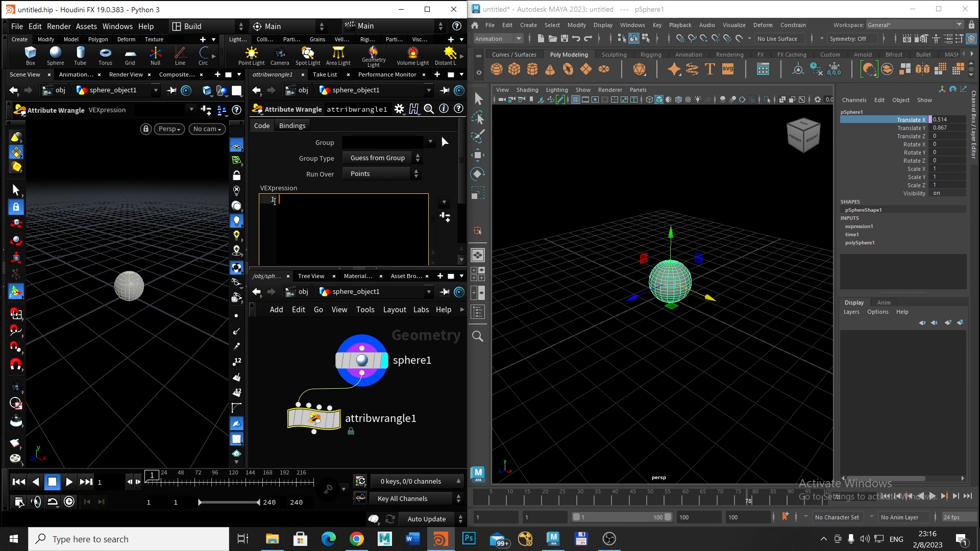
{"action": "type", "text": "@P.x +="}
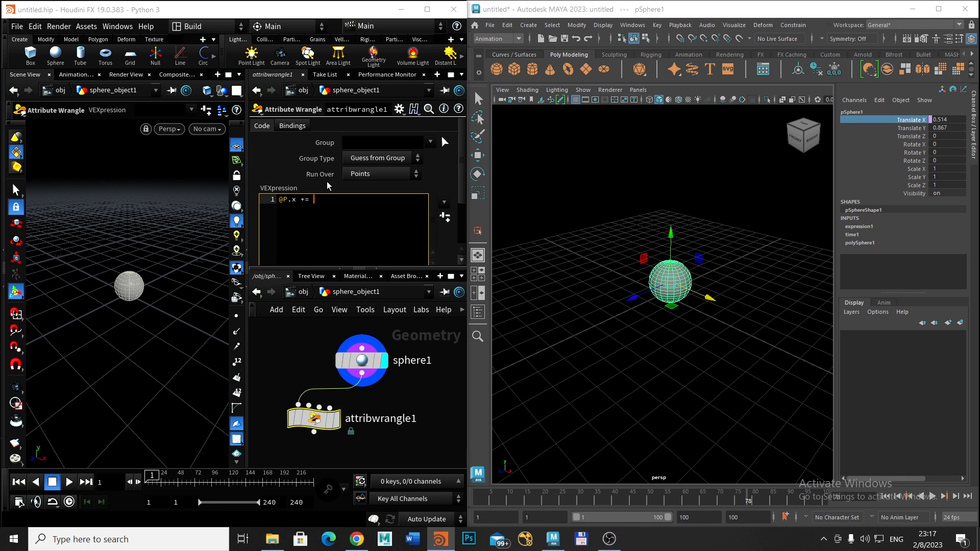
{"action": "type", "text": "sin"}
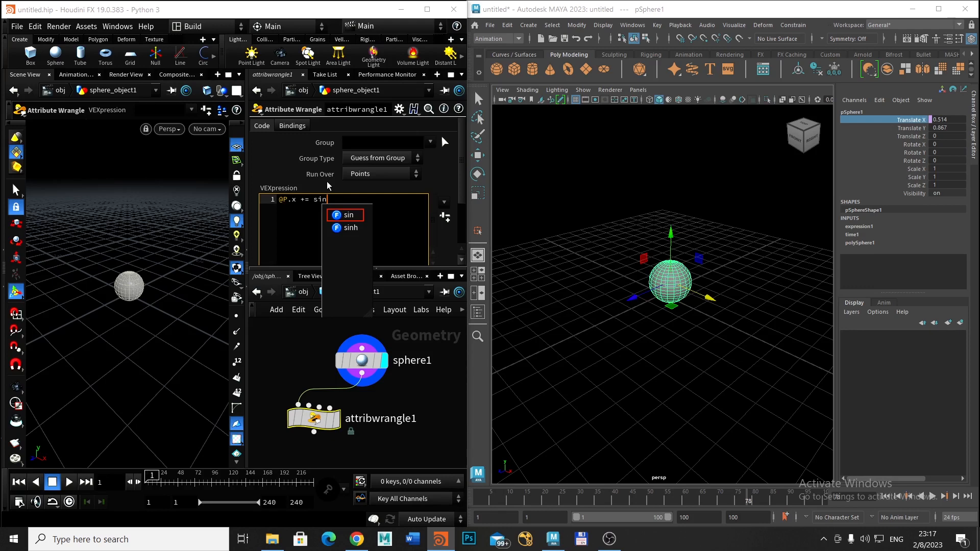
{"action": "type", "text": "()"}
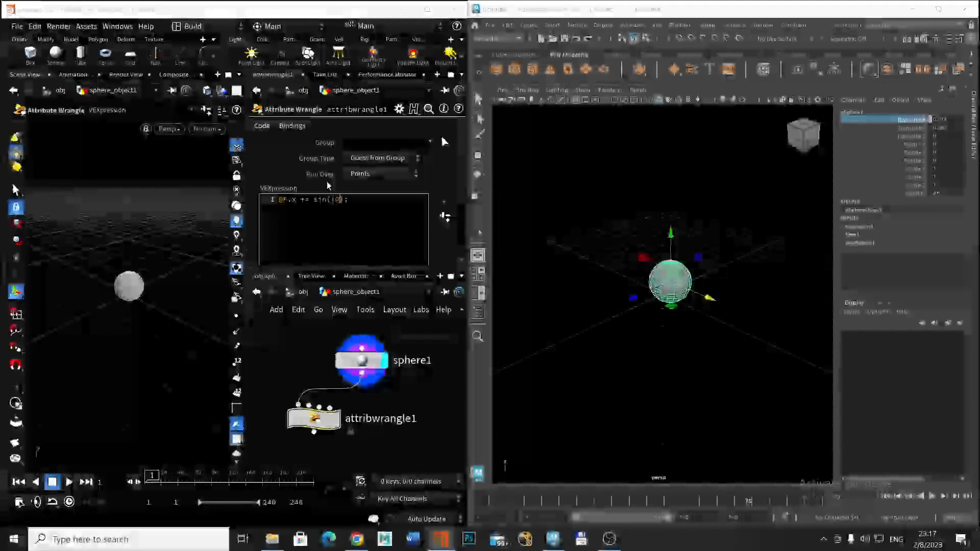
{"action": "type", "text": "@"}
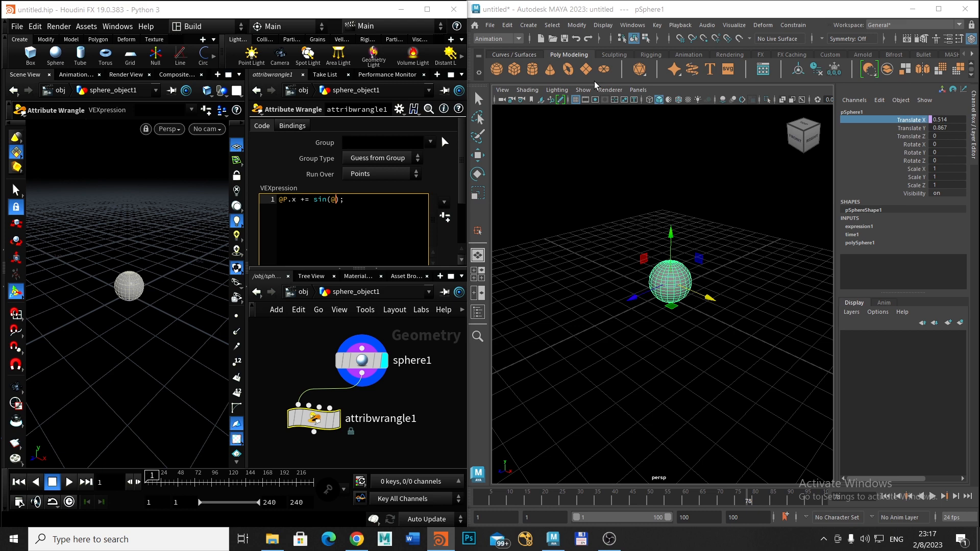
{"action": "type", "text": "Time"}
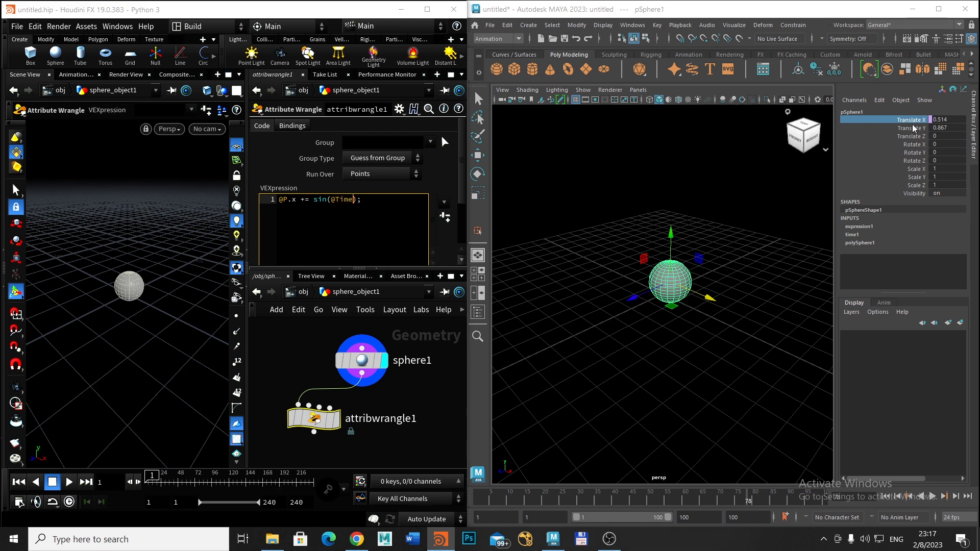
- Review the Maya sphere's Translate X expression in the Expression Editor and close the editor
{"action": "left_click", "coordinate": [879, 100]}
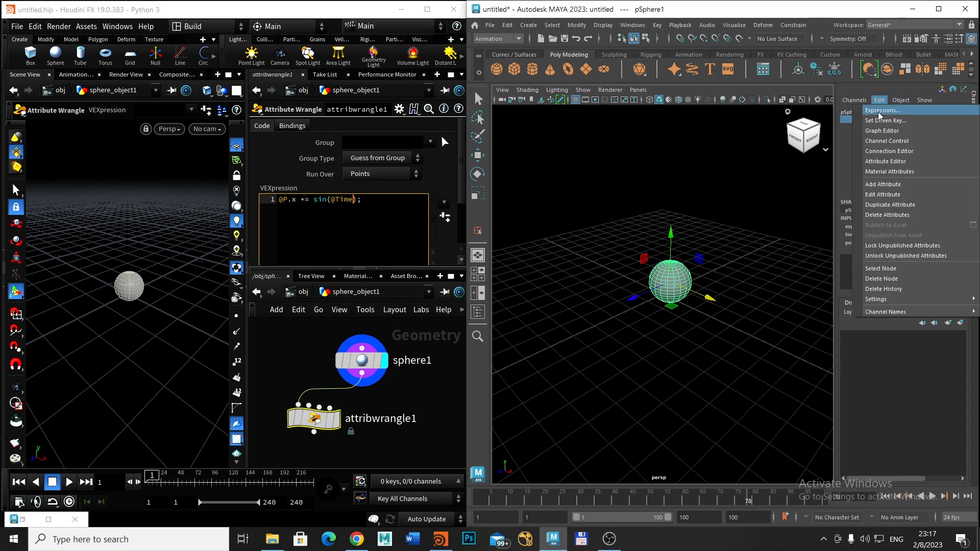
{"action": "left_click", "coordinate": [879, 111]}
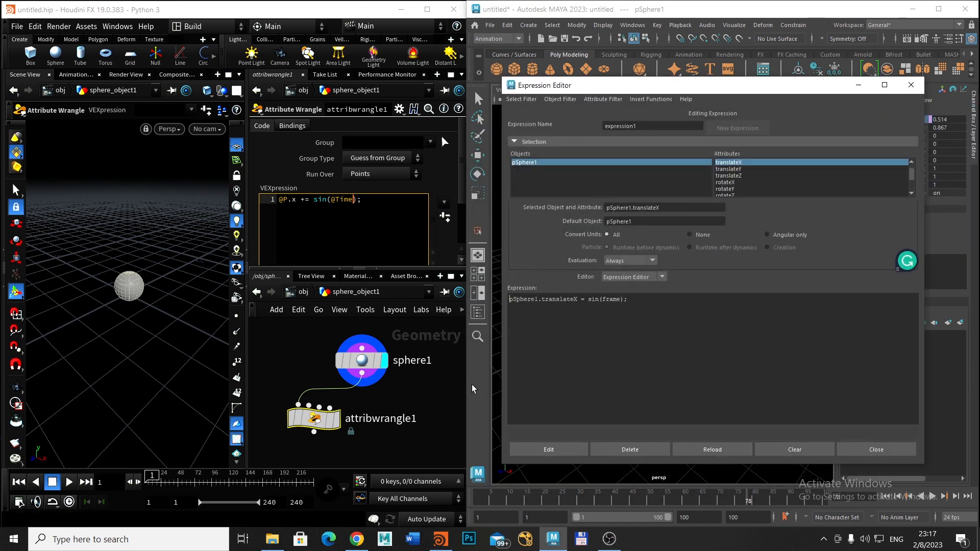
{"action": "left_click", "coordinate": [912, 85]}
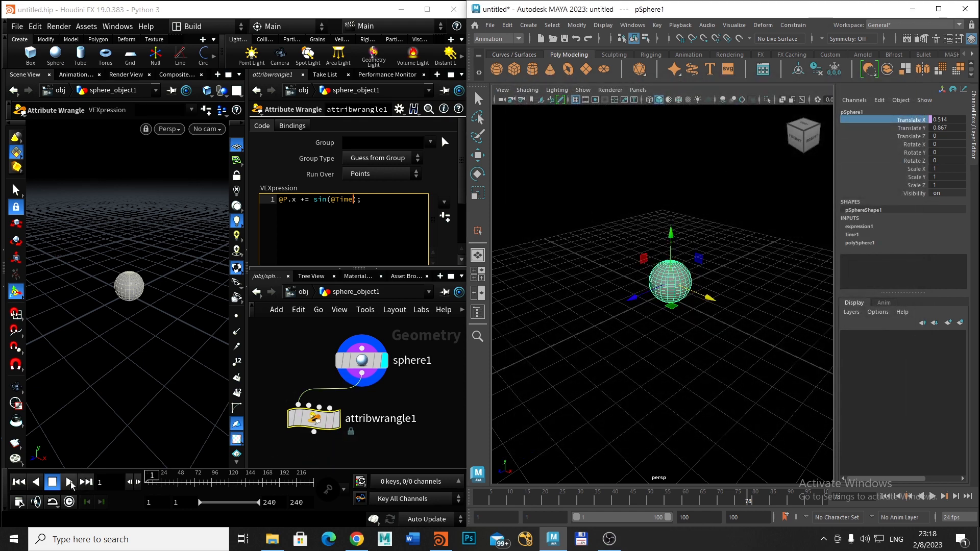
- Play the Houdini animation, check the object level and return inside sphere_object1, and set the display flag on attribwrangle1
{"action": "left_click", "coordinate": [69, 482]}
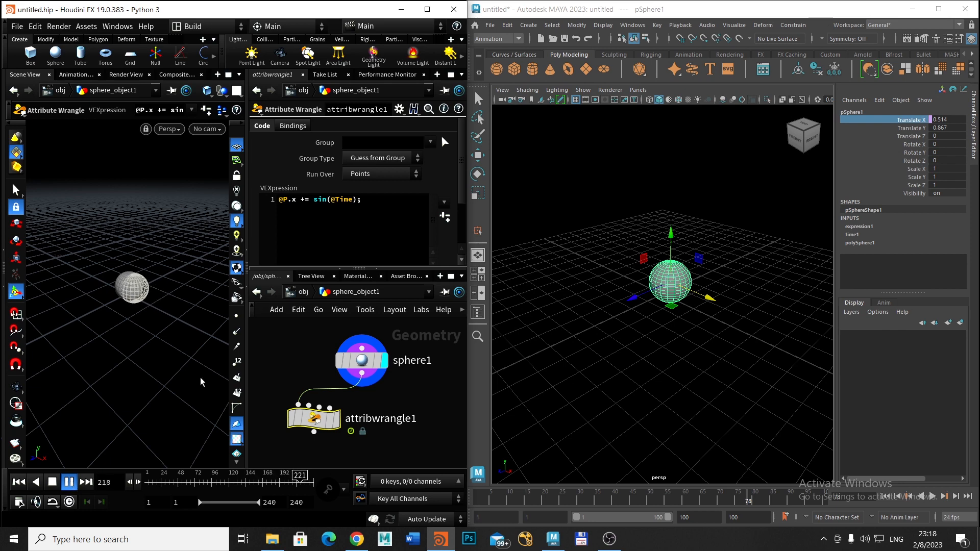
{"action": "left_click", "coordinate": [299, 293]}
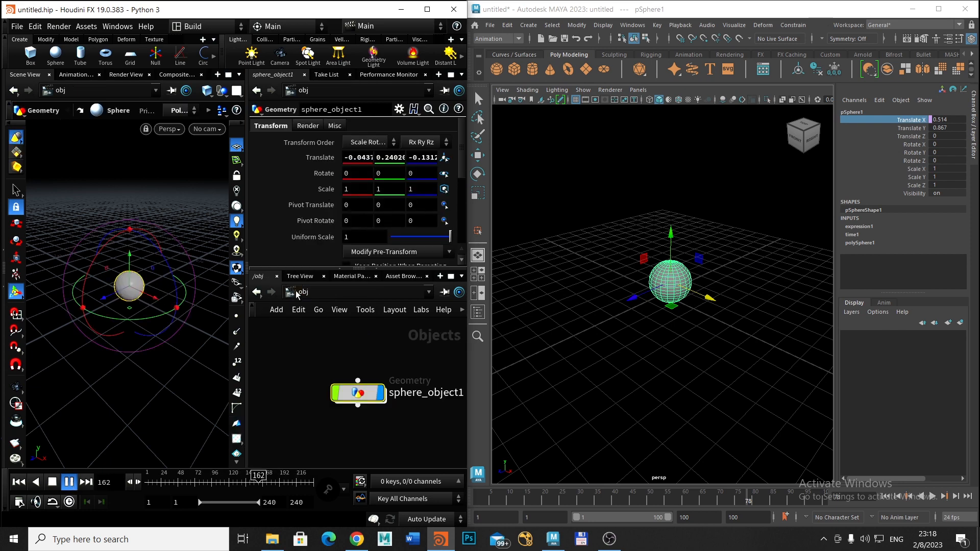
{"action": "mouse_move", "coordinate": [352, 394]}
{"action": "double_click", "coordinate": [362, 393]}
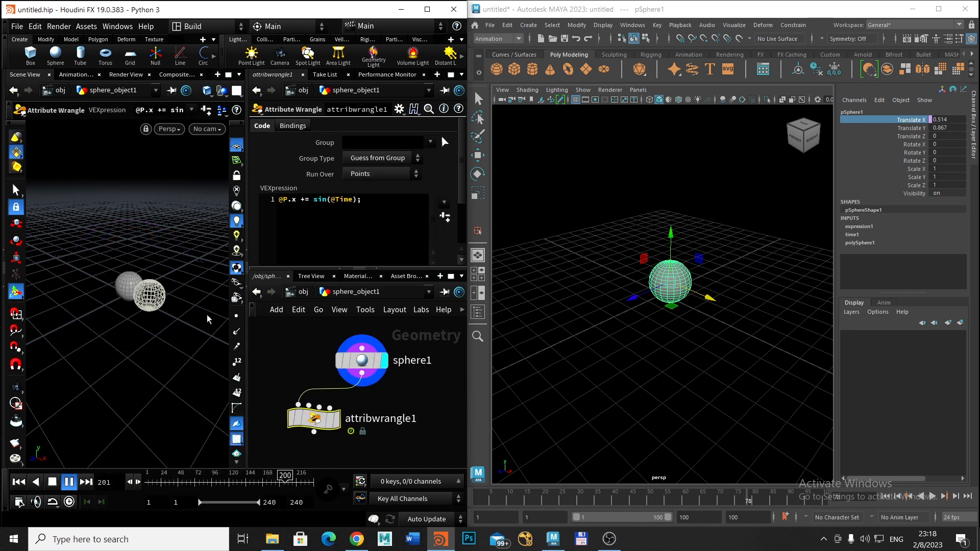
{"action": "mouse_move", "coordinate": [340, 425]}
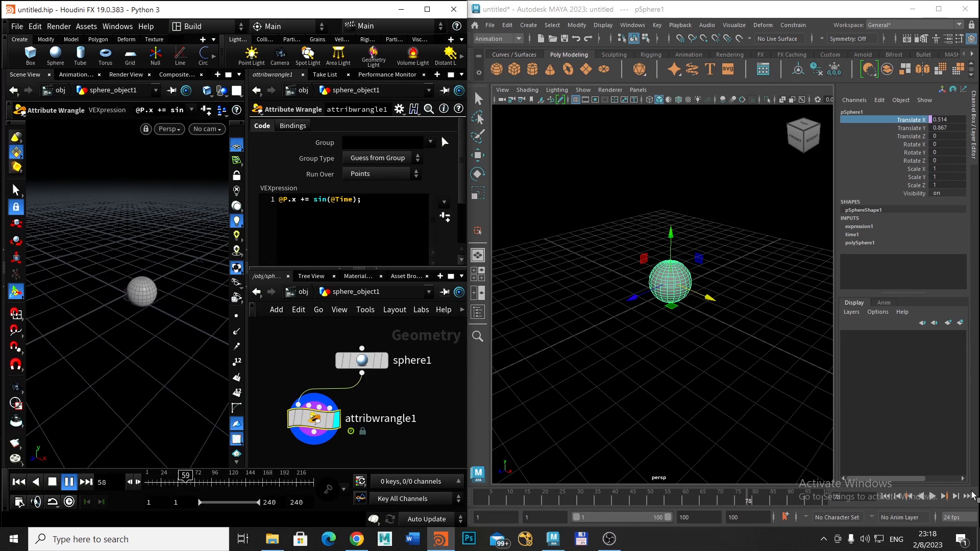
- Play and stop the Maya animation to compare its sphere's motion with the one in Houdini
{"action": "left_click", "coordinate": [933, 497]}
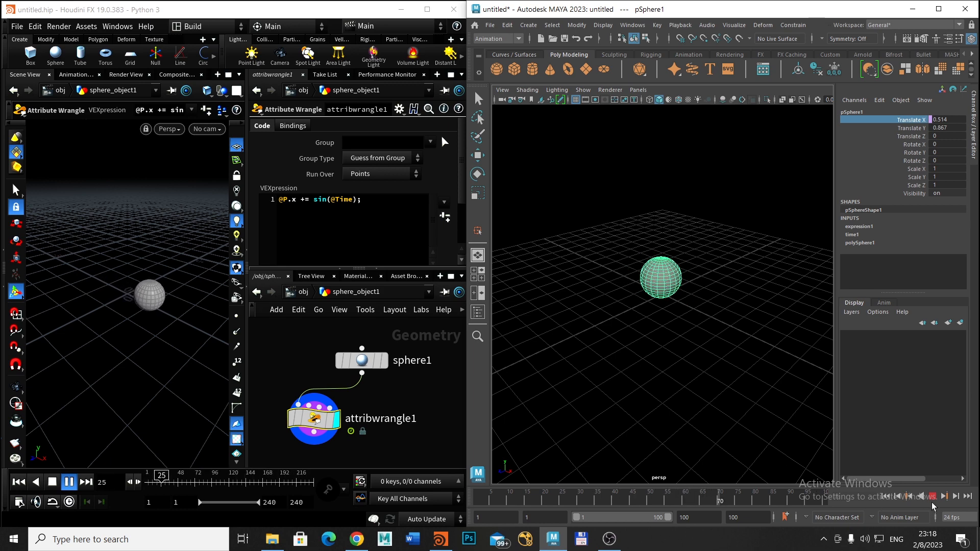
{"action": "left_click", "coordinate": [933, 498]}
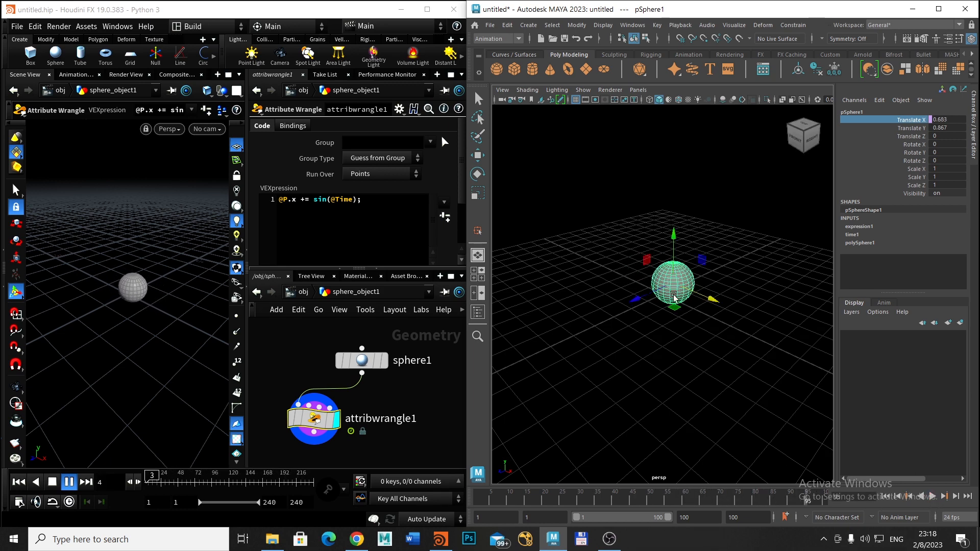